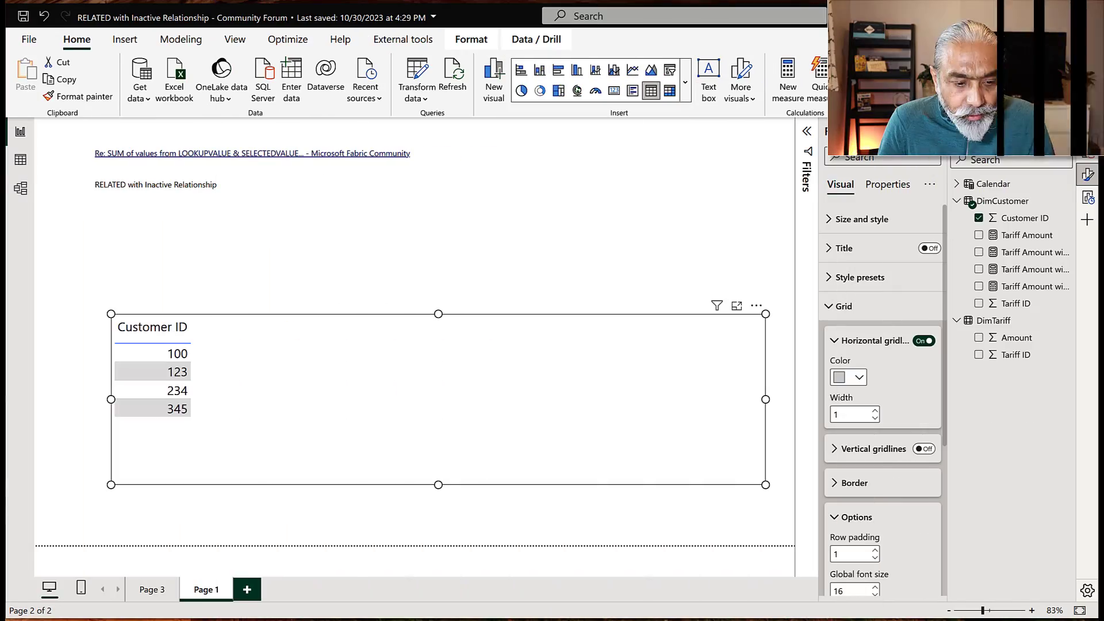
# Examine the relationship between DimCustomer and DimTariff in the data model, and read the rows of both tables
pyautogui.click(23, 196)
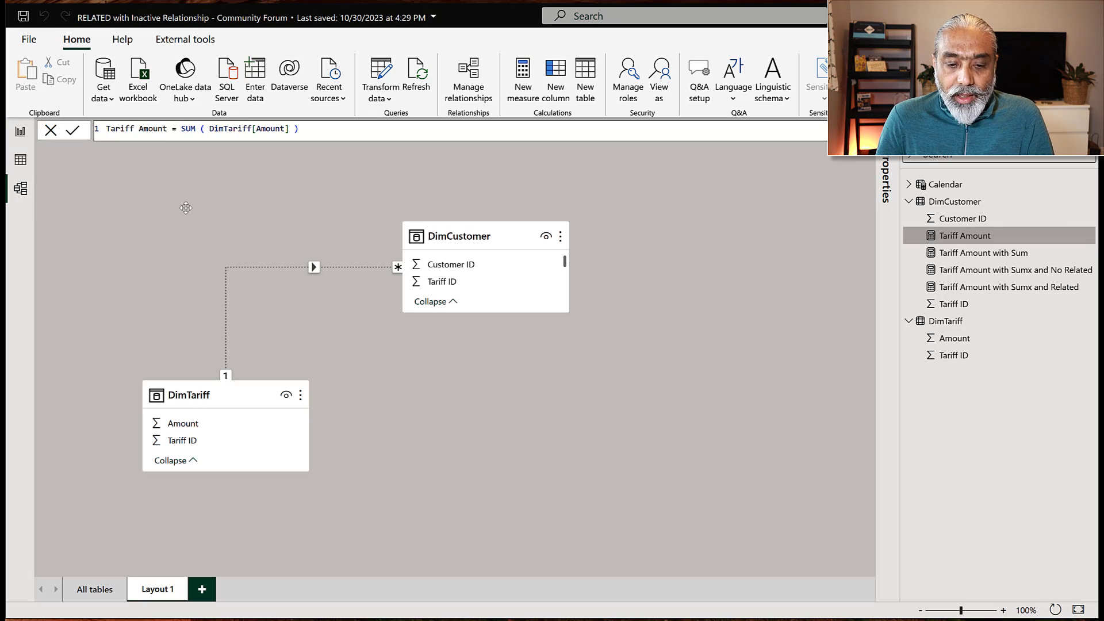
pyautogui.moveTo(458, 238)
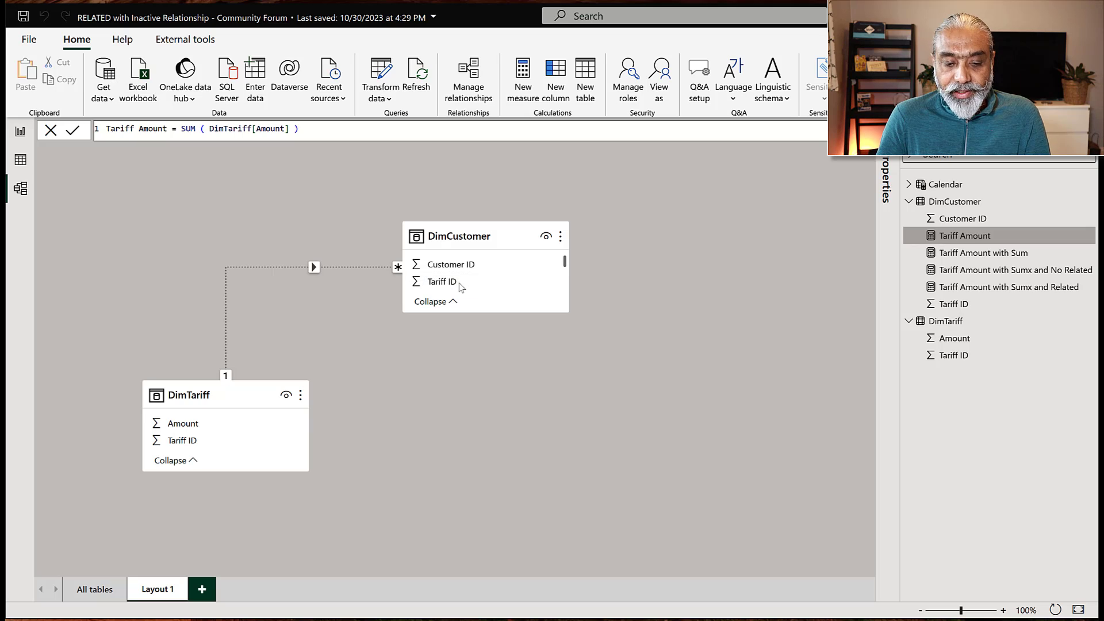
pyautogui.moveTo(310, 371)
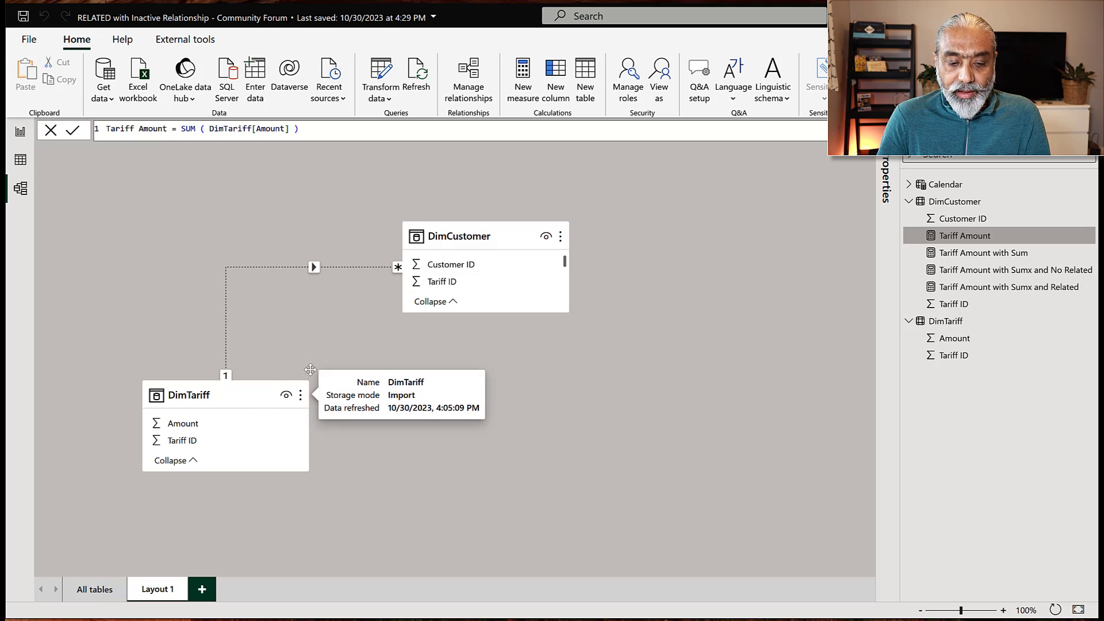
pyautogui.click(244, 394)
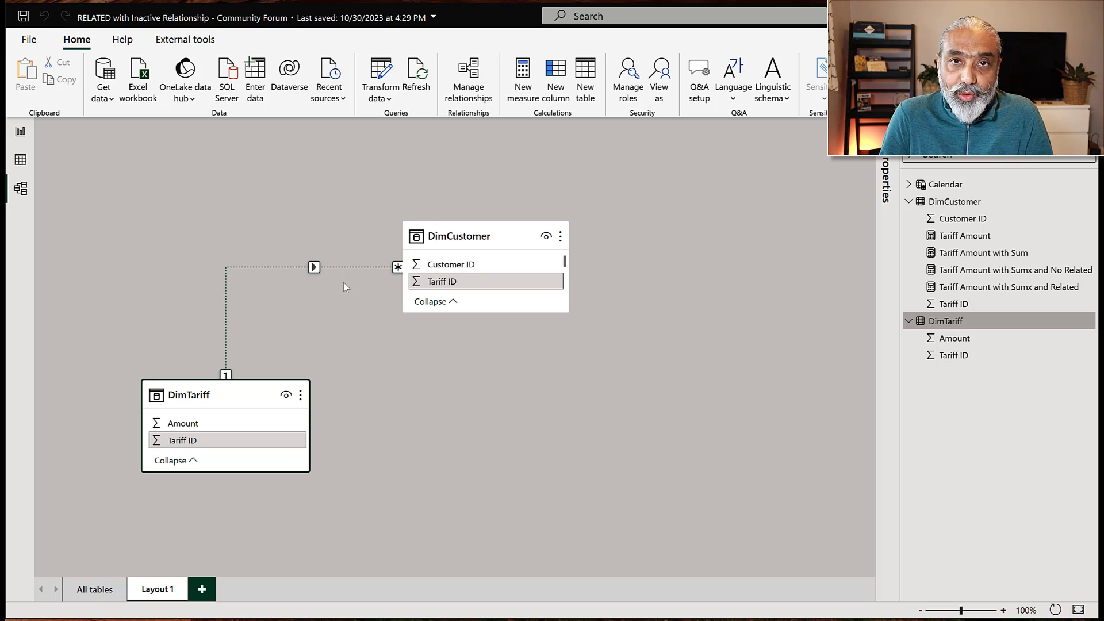
pyautogui.click(17, 159)
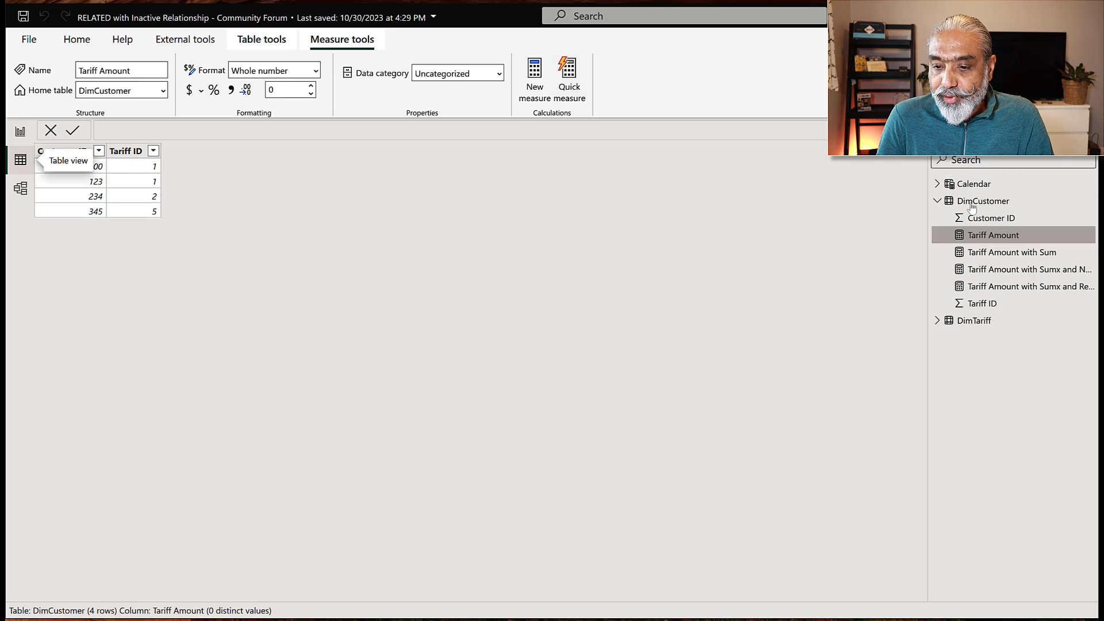
pyautogui.click(981, 203)
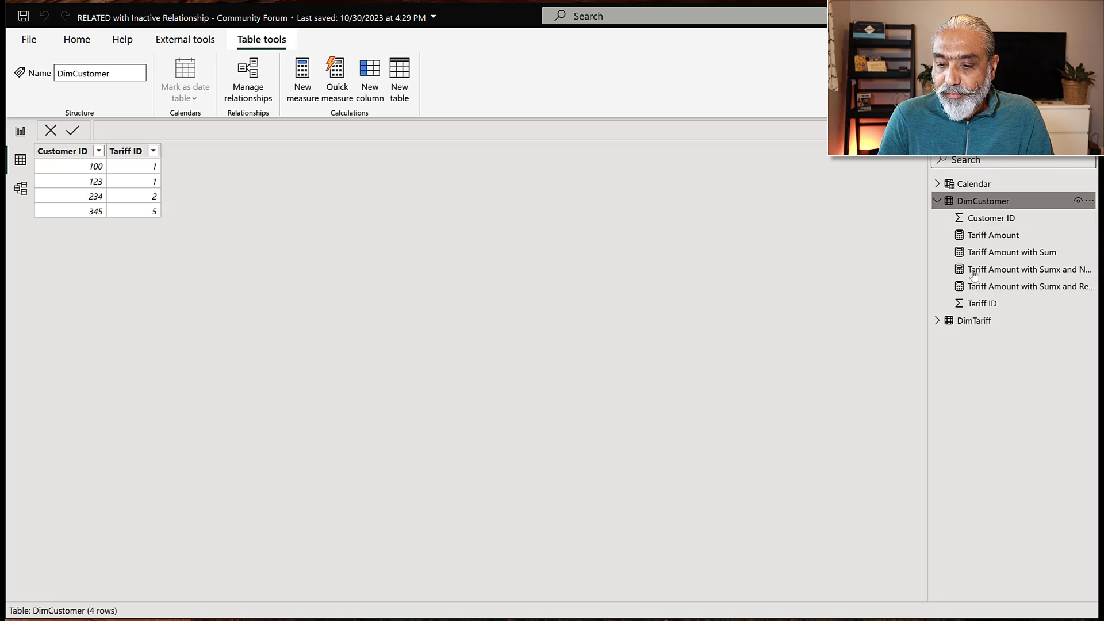
pyautogui.click(970, 324)
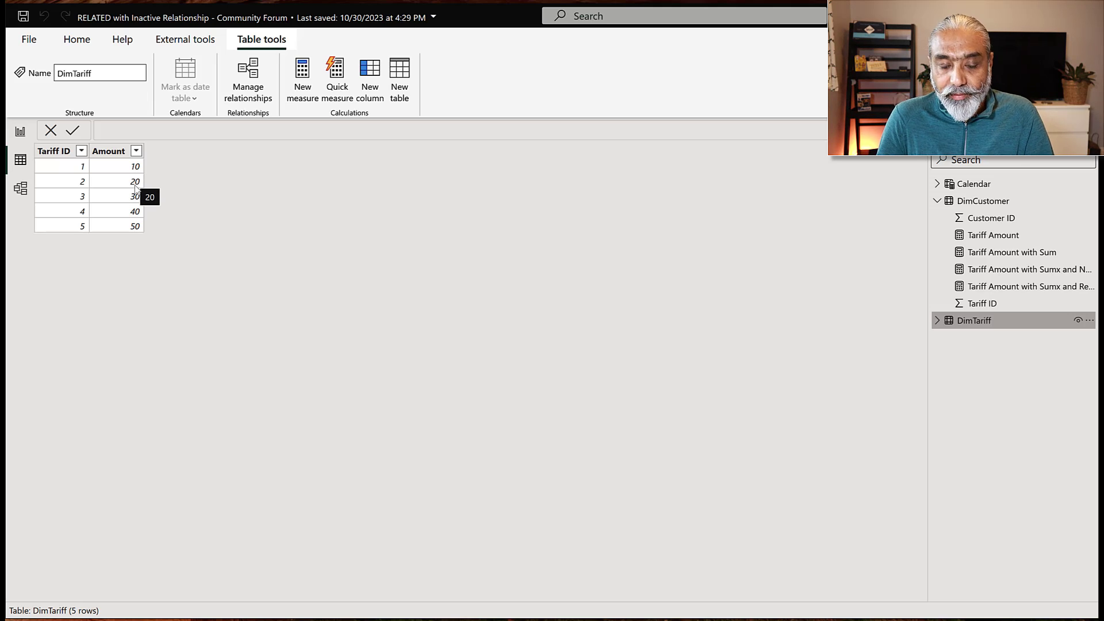
pyautogui.click(983, 201)
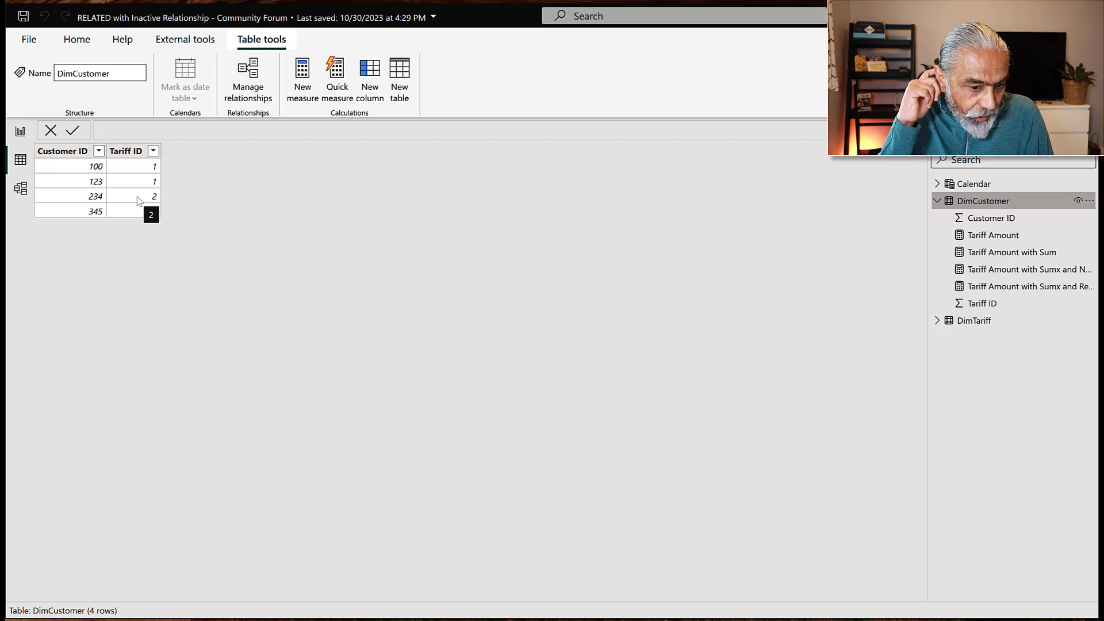
# Add the Tariff Amount measure to the customer table visual on Page 1 and display its formula in enlarged text
pyautogui.click(22, 134)
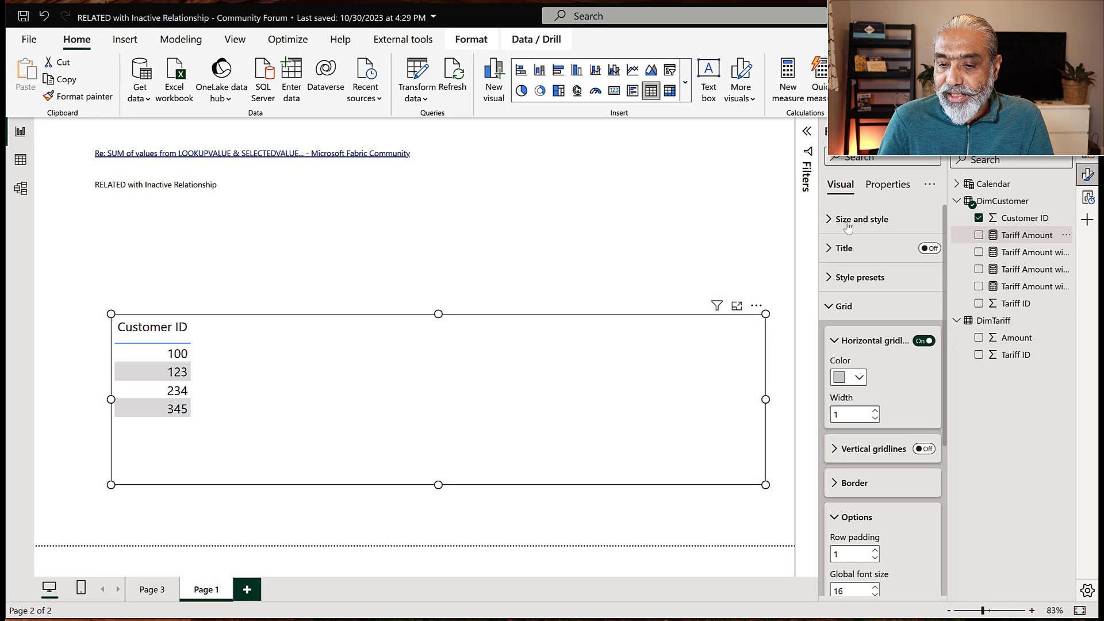
pyautogui.click(982, 239)
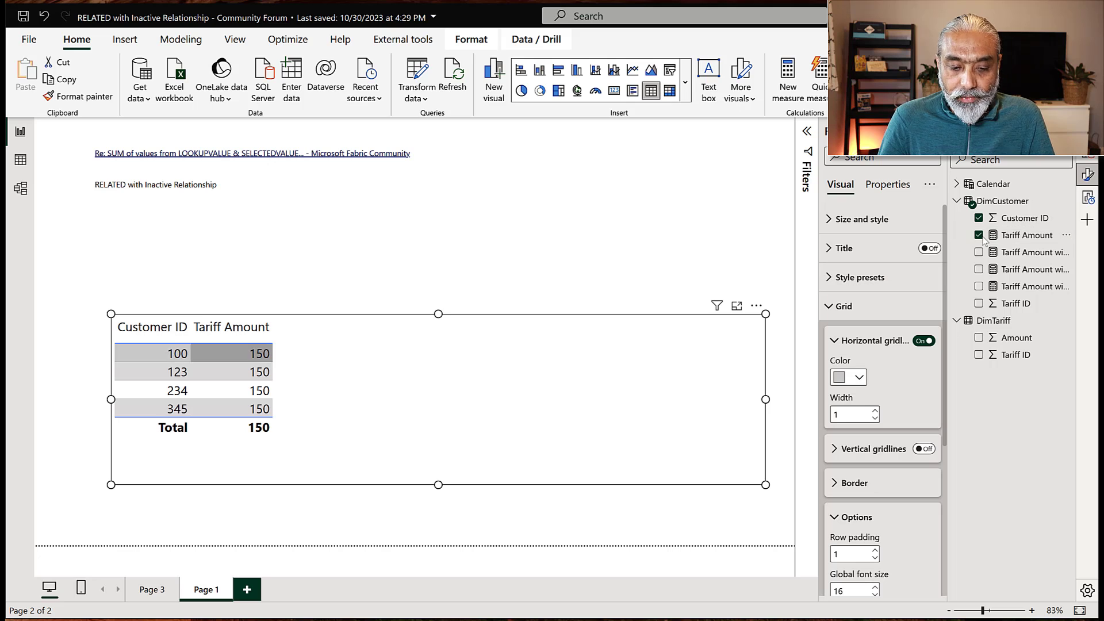
pyautogui.click(1025, 240)
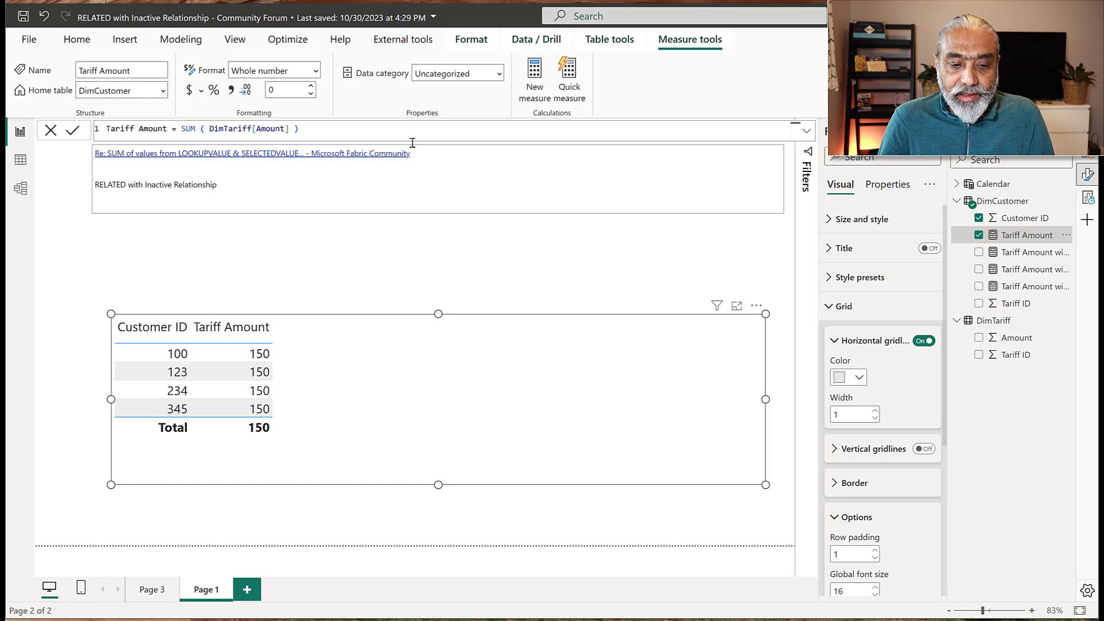
pyautogui.scroll(4, 338, 131)
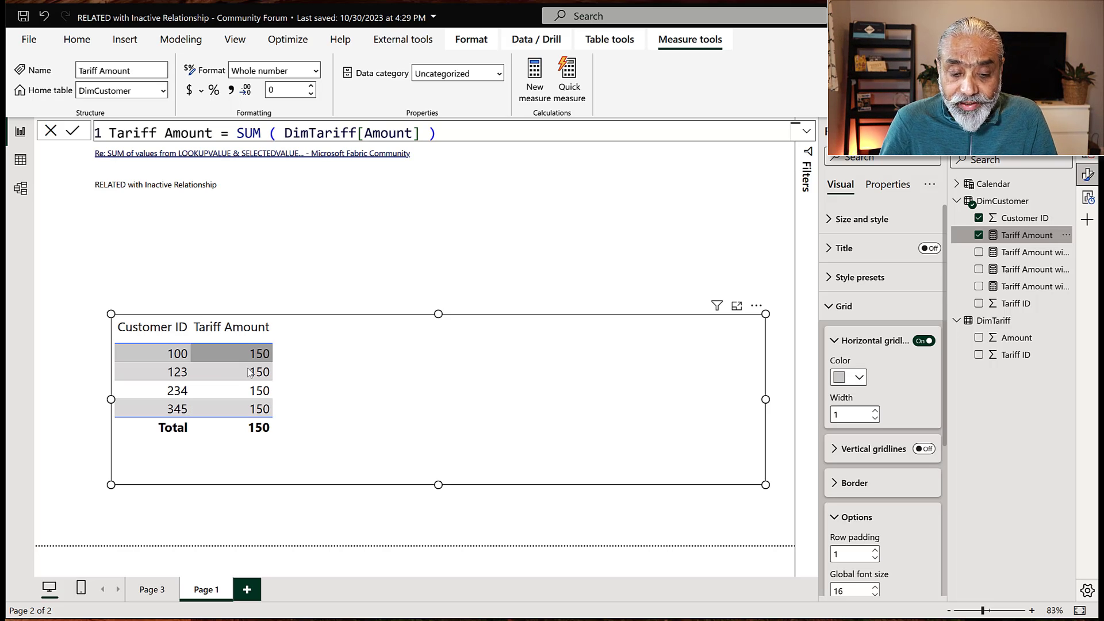
# Make the Tariff ID relationship between DimCustomer and DimTariff active, and check the Tariff Amount values in the report table
pyautogui.click(26, 194)
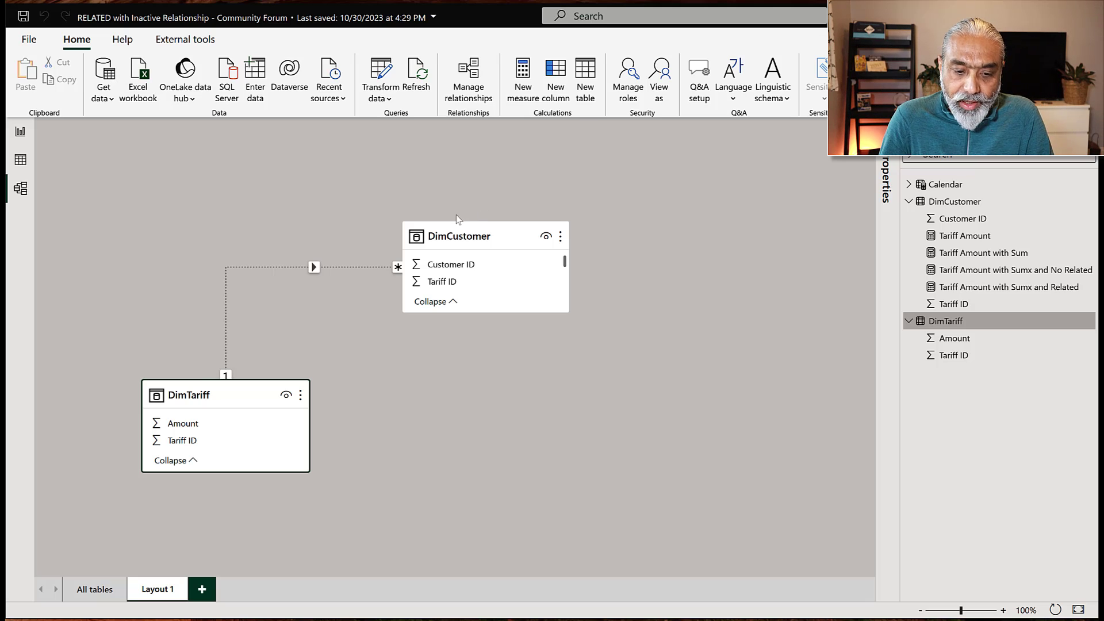
pyautogui.click(313, 268)
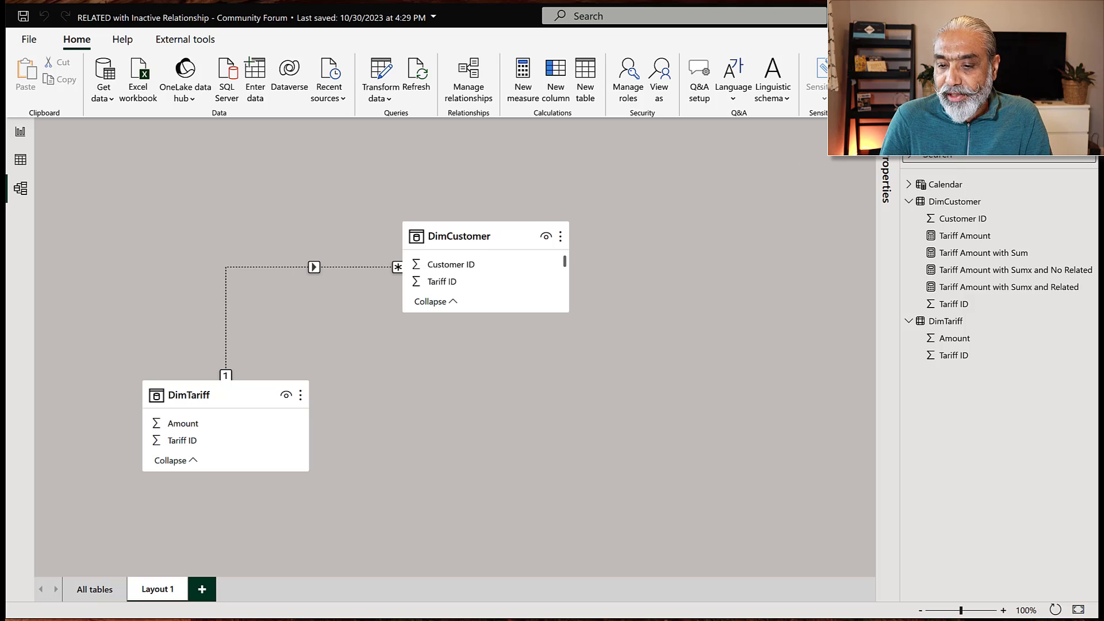
pyautogui.click(886, 133)
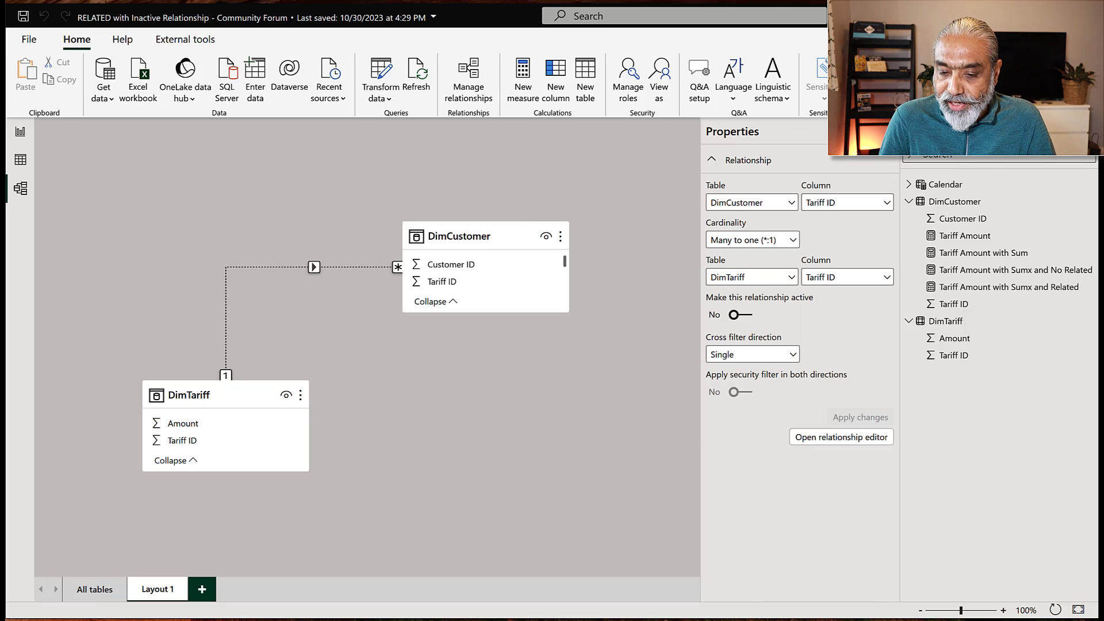
pyautogui.click(742, 314)
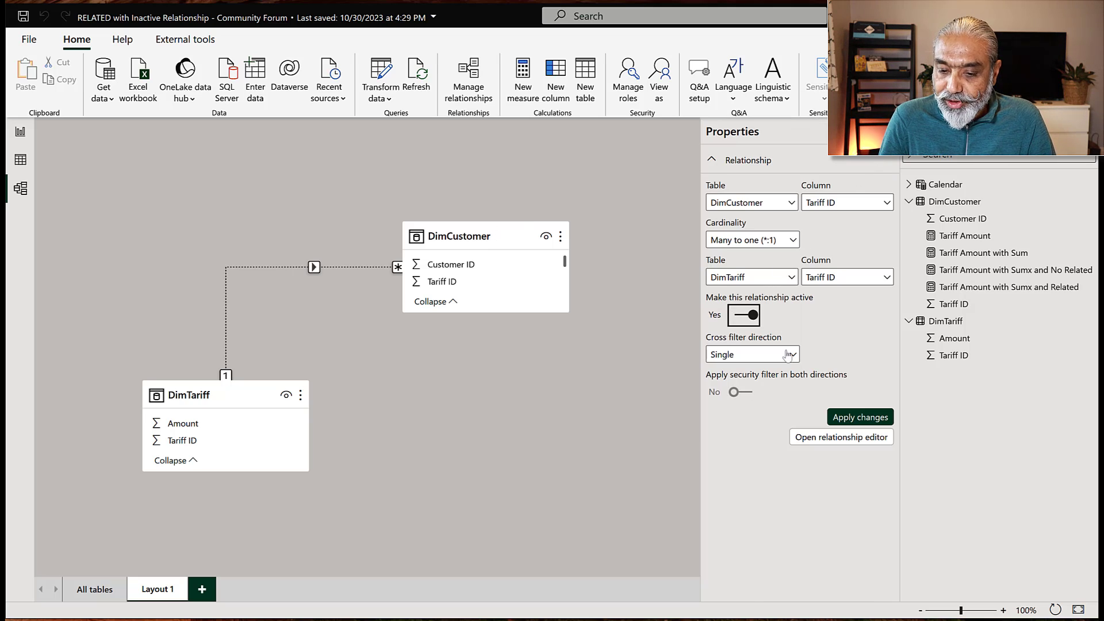
pyautogui.click(852, 418)
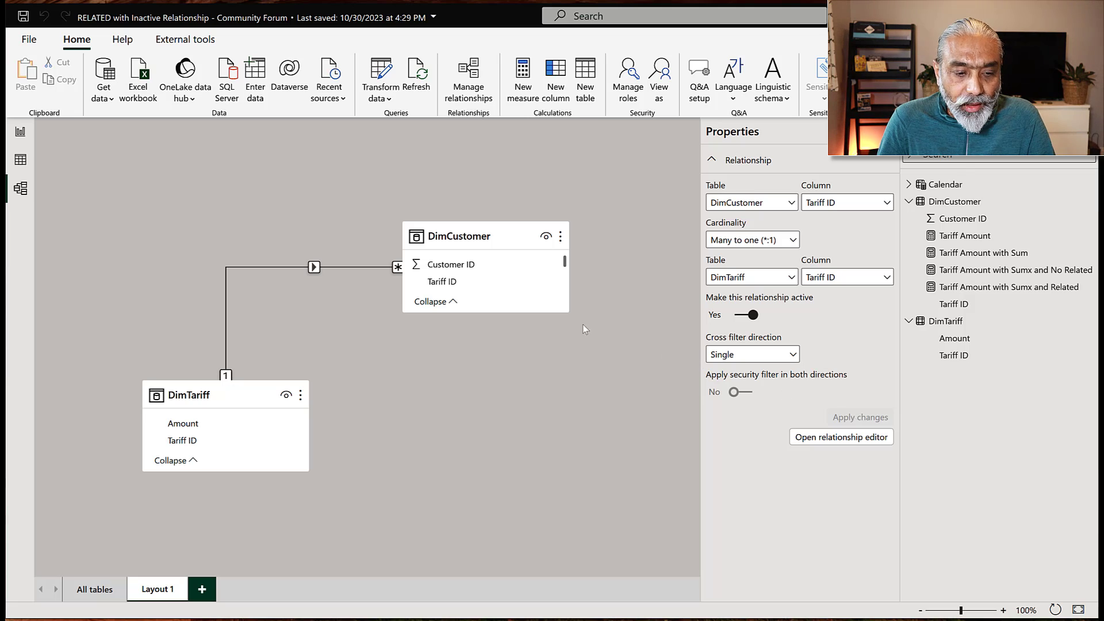
pyautogui.click(20, 132)
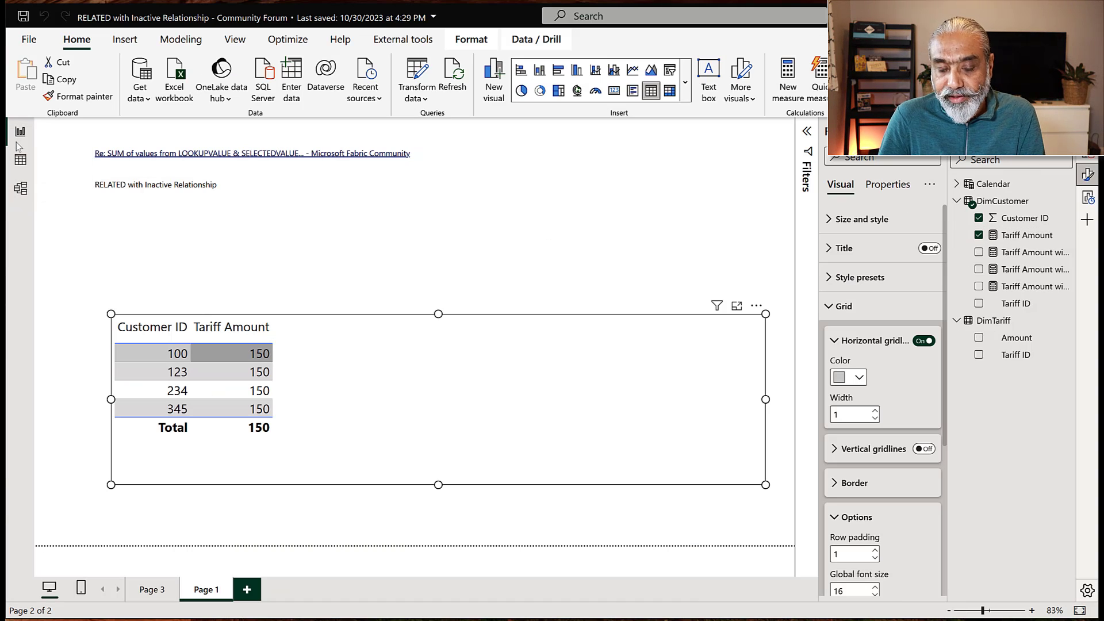
# Set the cross filter direction of the DimCustomer–DimTariff relationship to Both
pyautogui.click(21, 189)
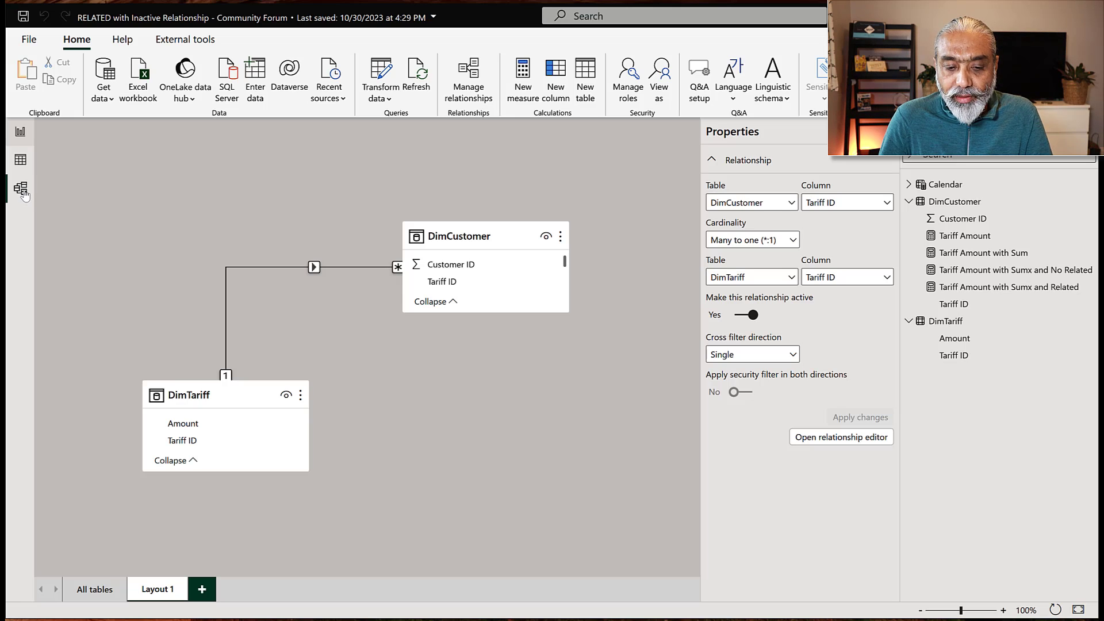
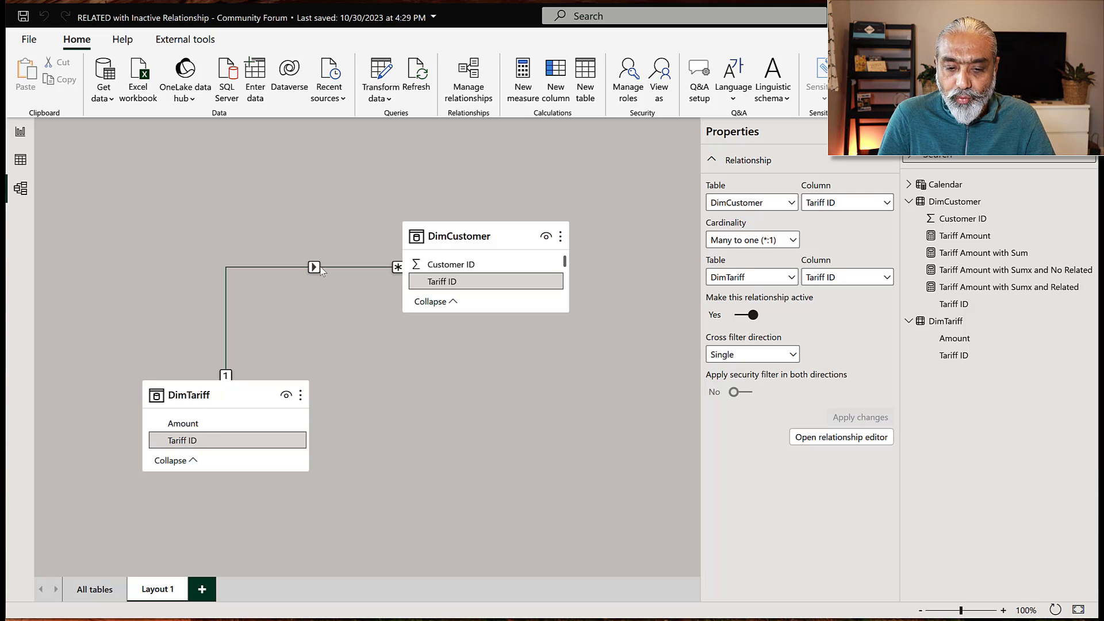
pyautogui.doubleClick(315, 268)
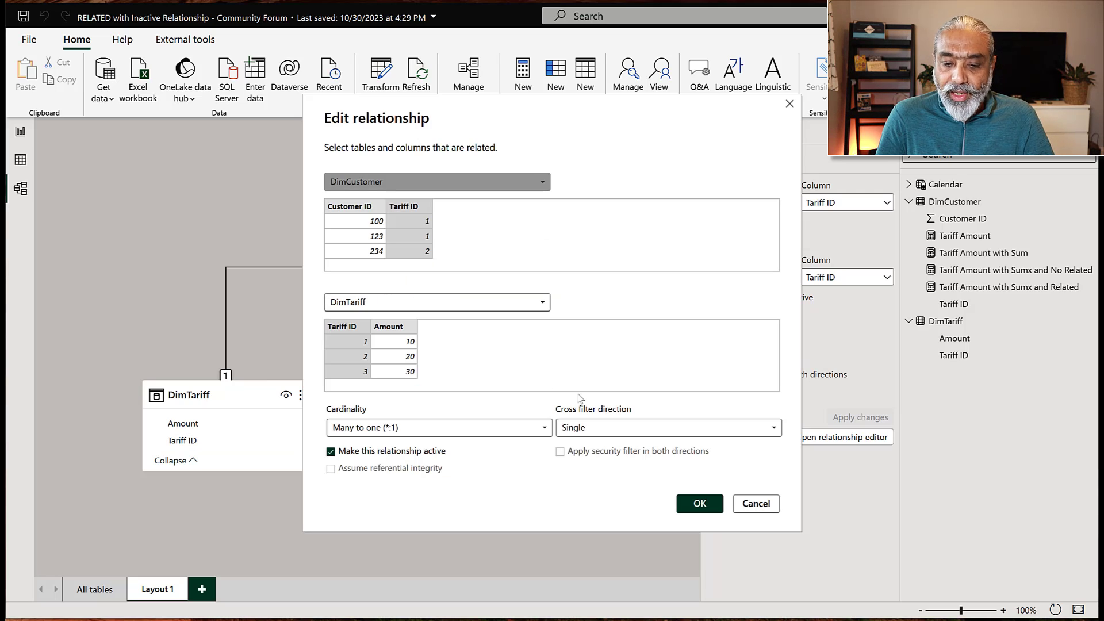
pyautogui.click(654, 434)
pyautogui.click(617, 459)
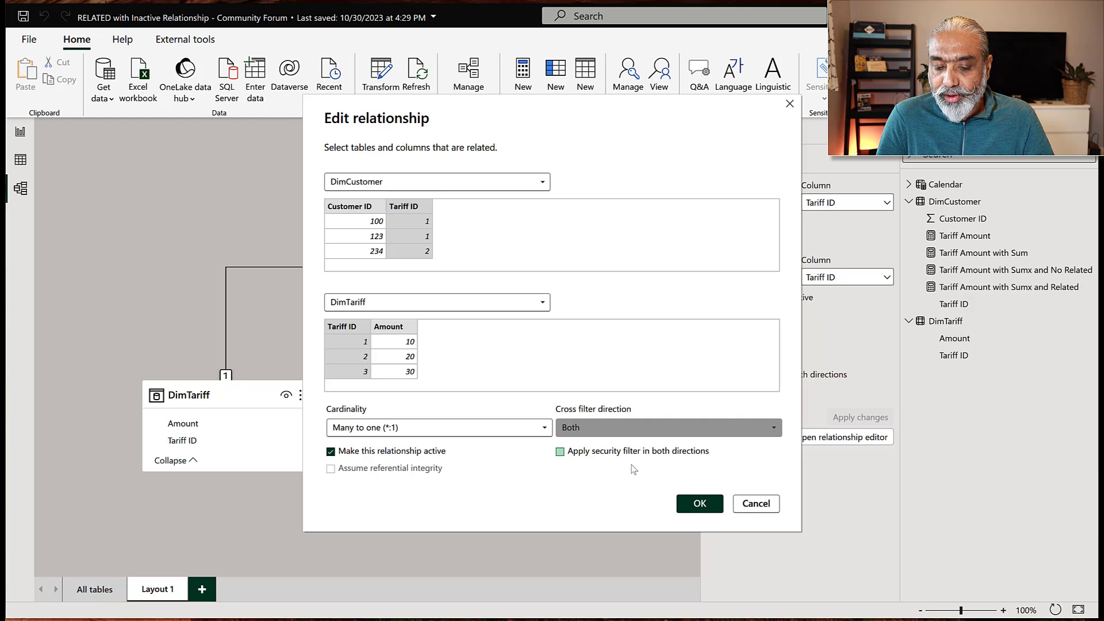
pyautogui.click(699, 504)
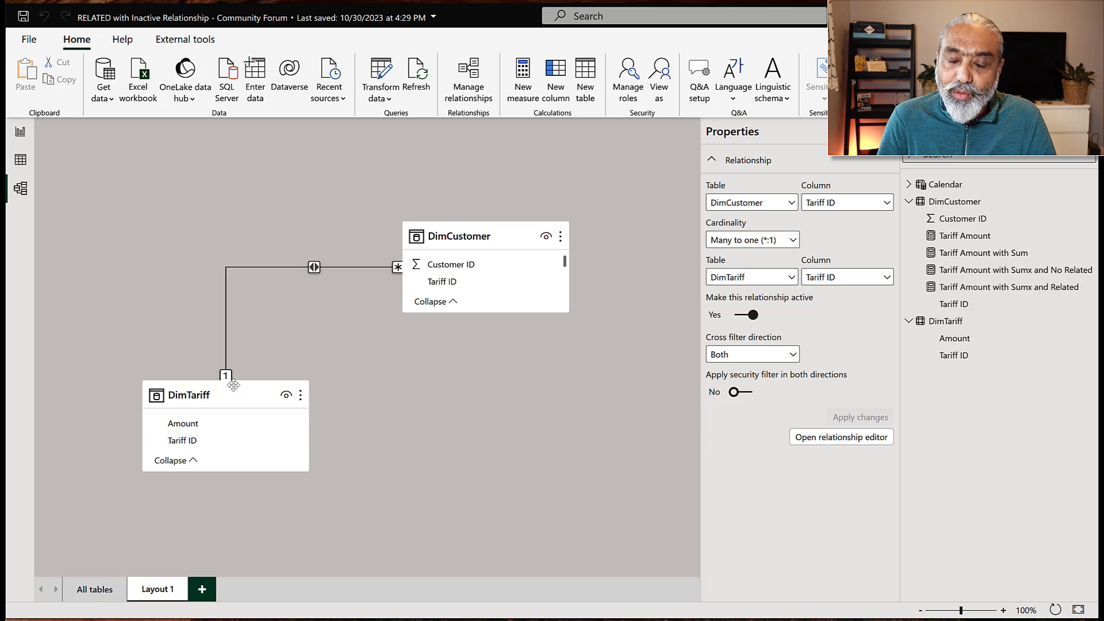
pyautogui.moveTo(225, 376)
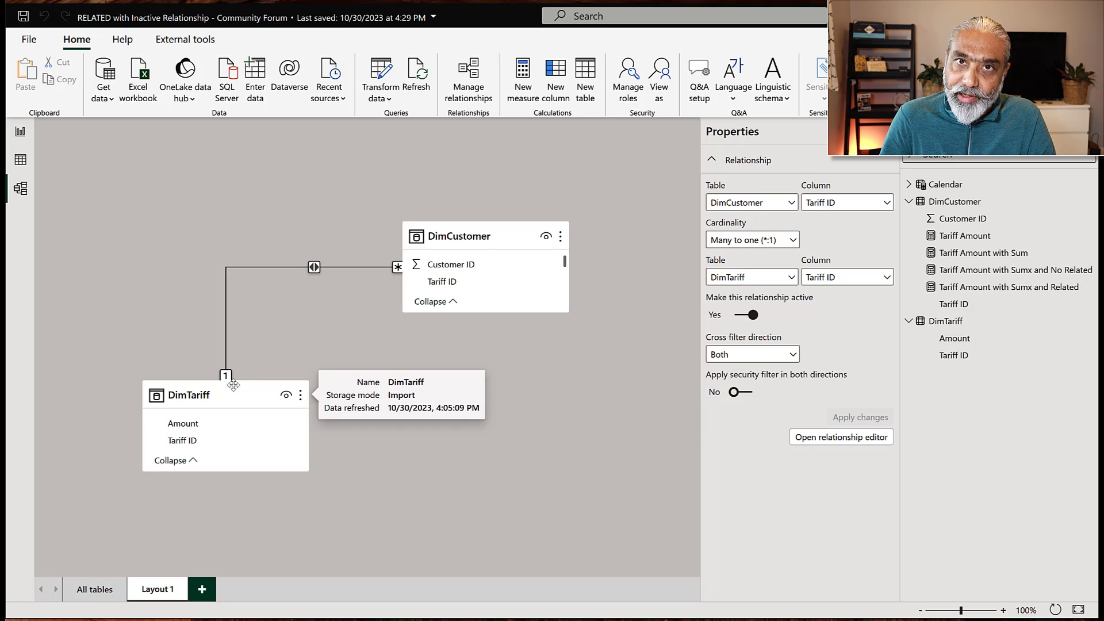
# Compare the Tariff Amount per customer in the report table with the rows of DimCustomer and DimTariff
pyautogui.click(14, 133)
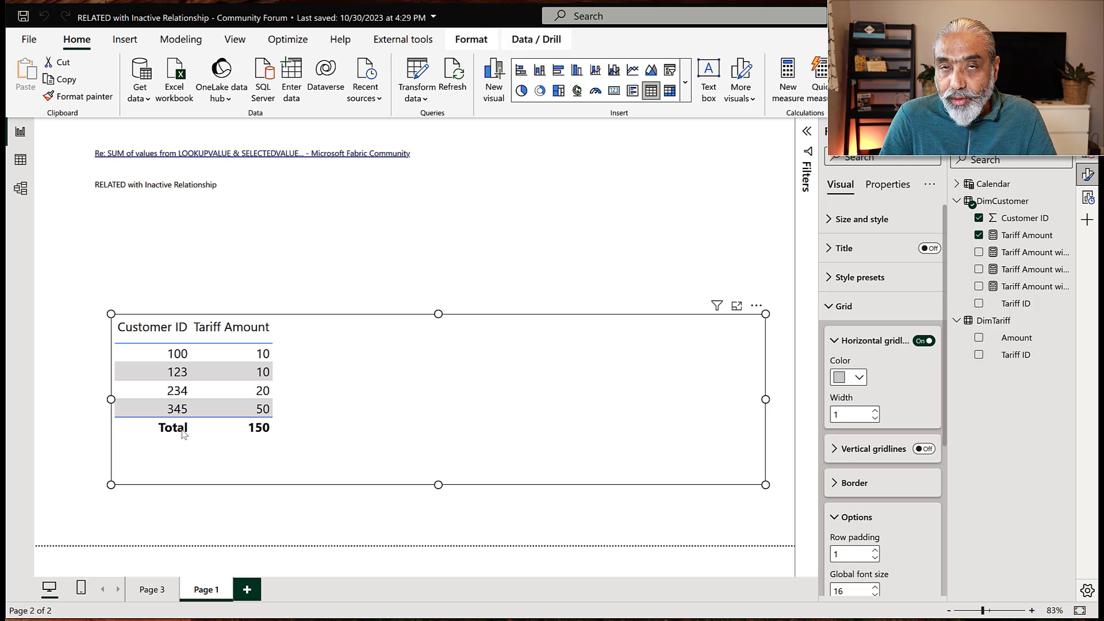
pyautogui.click(26, 167)
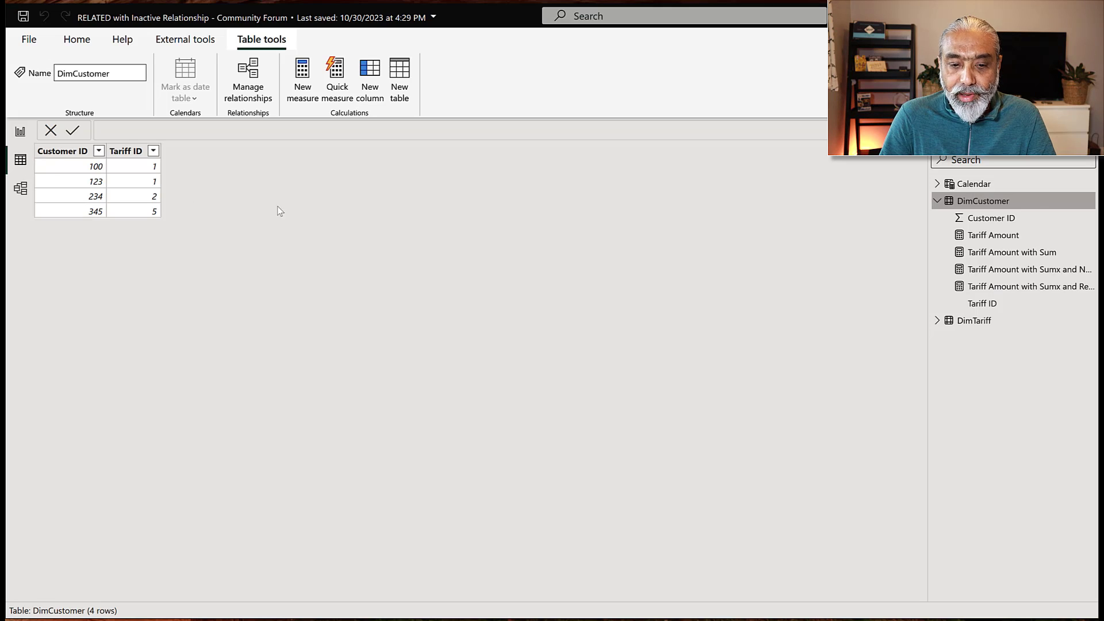
pyautogui.click(967, 327)
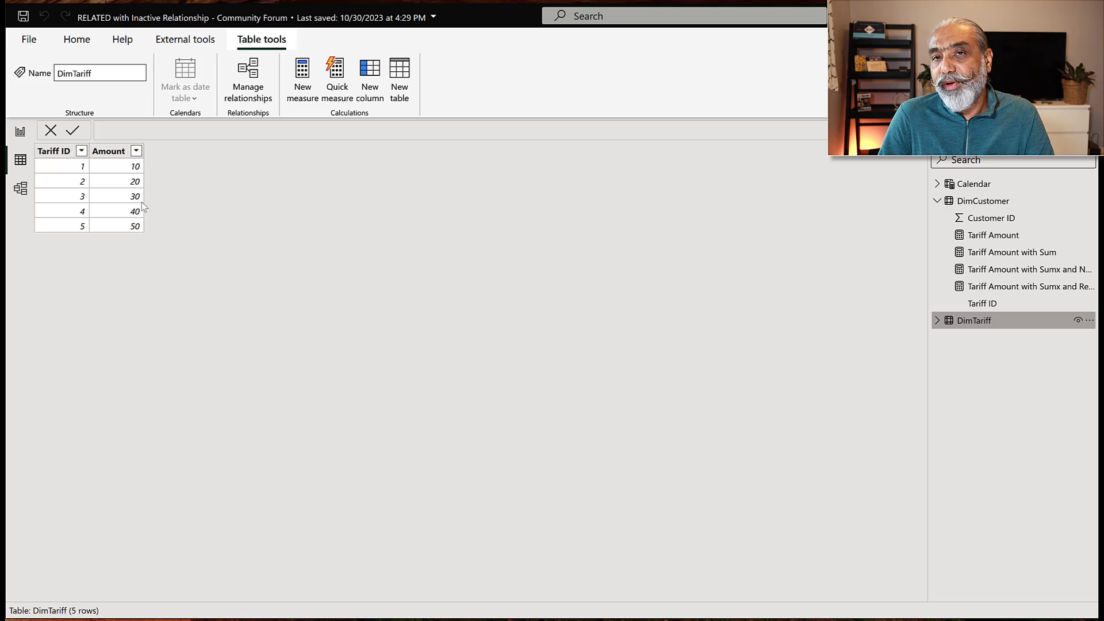
pyautogui.click(12, 130)
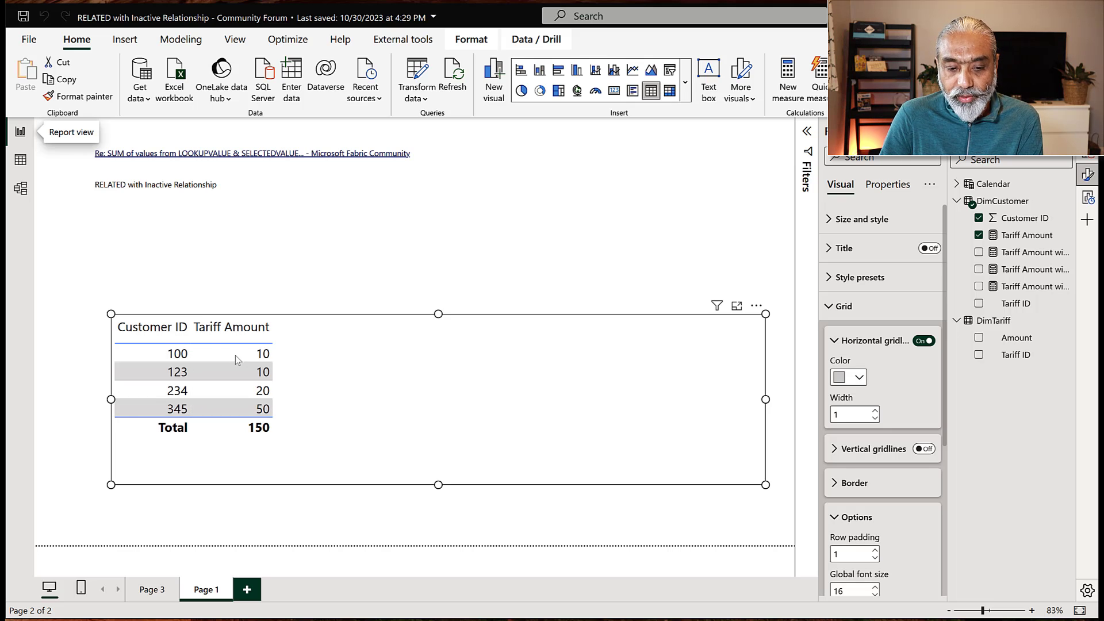
# Restore the cross filter direction of the DimCustomer–DimTariff relationship to Single
pyautogui.click(21, 188)
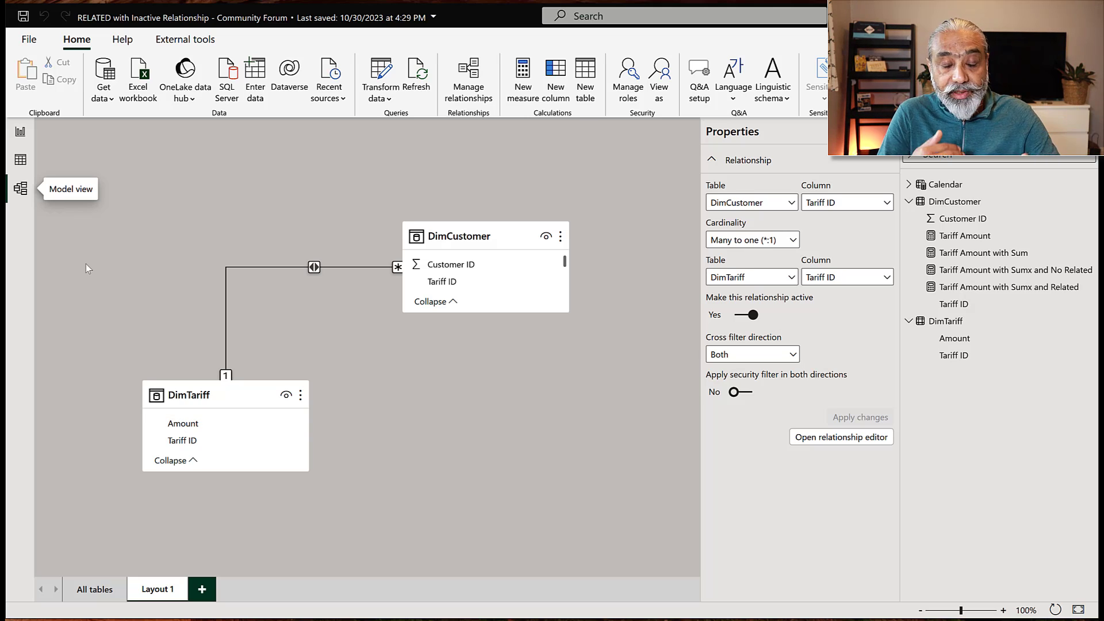
pyautogui.doubleClick(315, 267)
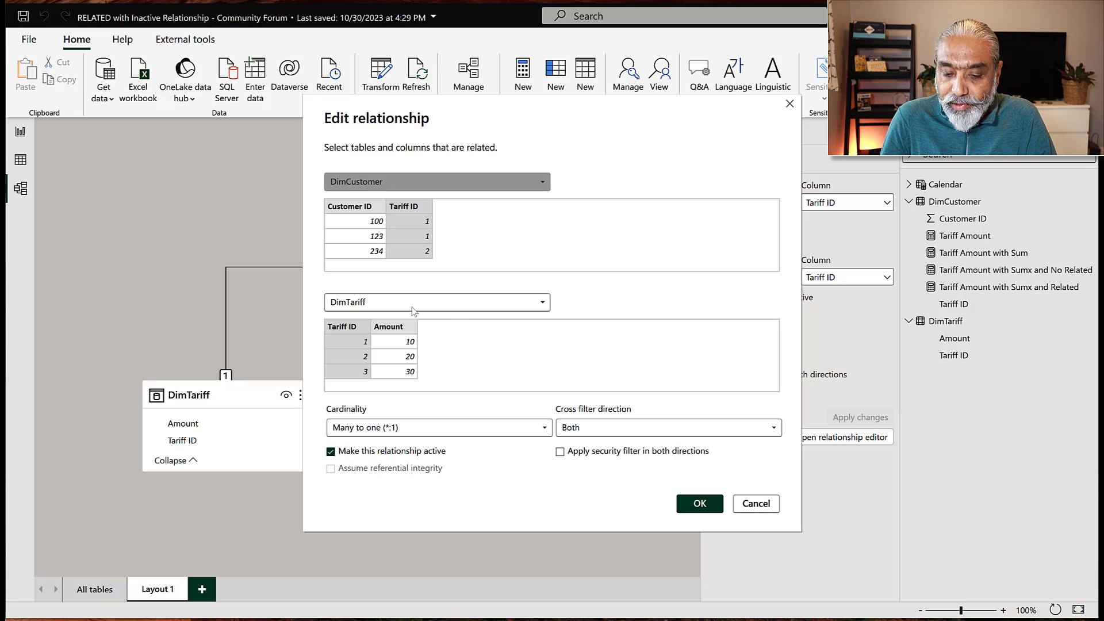
pyautogui.click(748, 433)
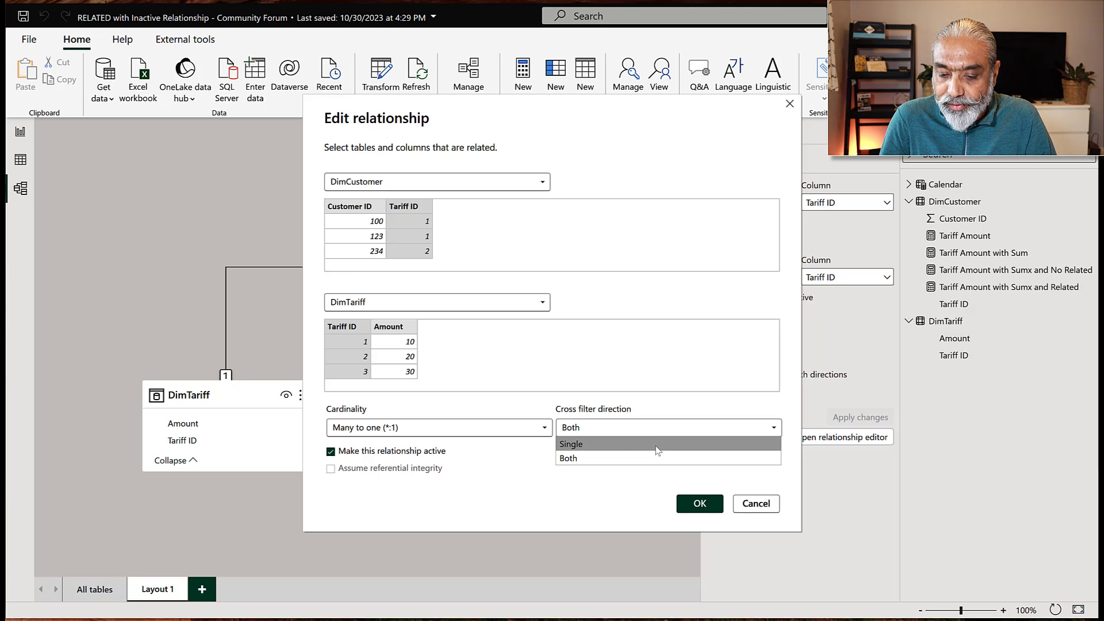
pyautogui.click(666, 444)
pyautogui.click(706, 510)
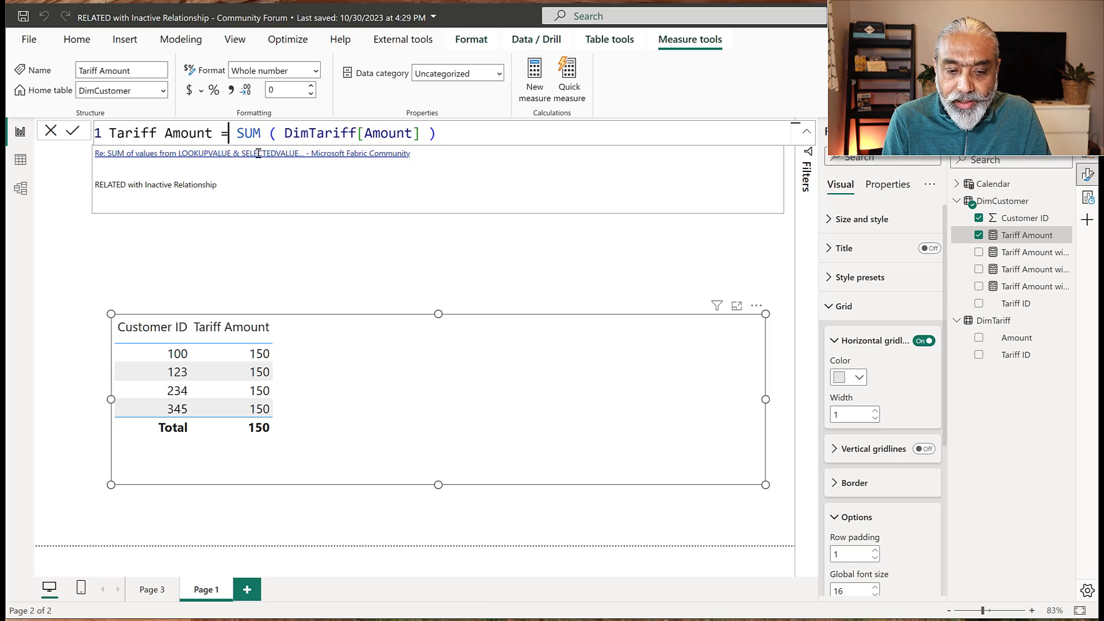
# Wrap SUM ( DimTariff[Amount] ) in the Tariff Amount measure in a CALCULATE function, with the sum on its own indented line
pyautogui.hotkey('shift', 'Return')
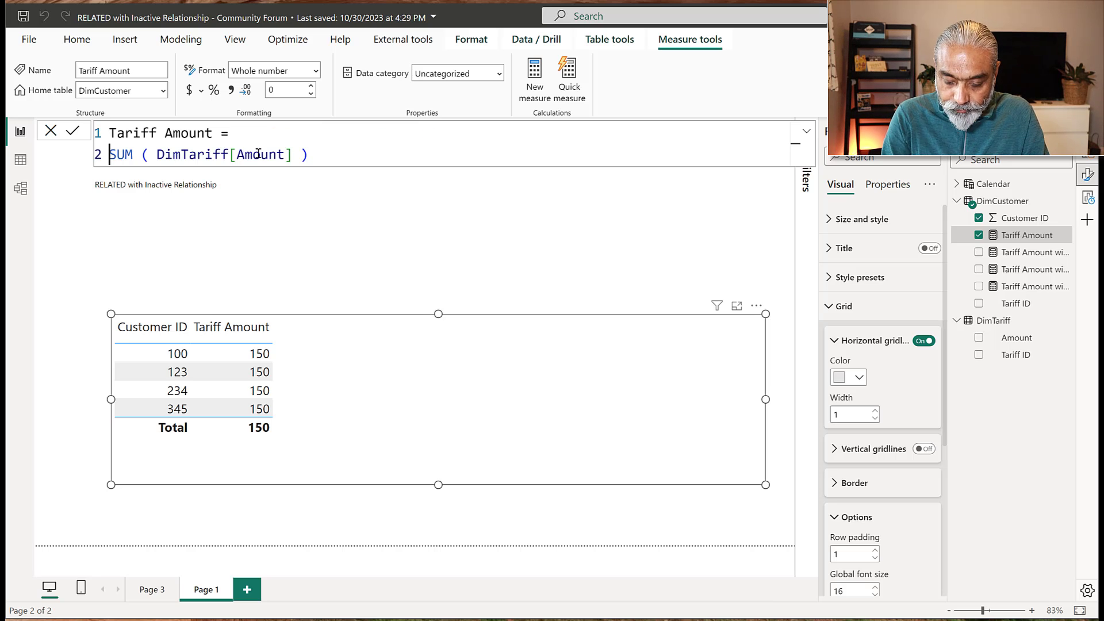
pyautogui.write('CALCULATE (')
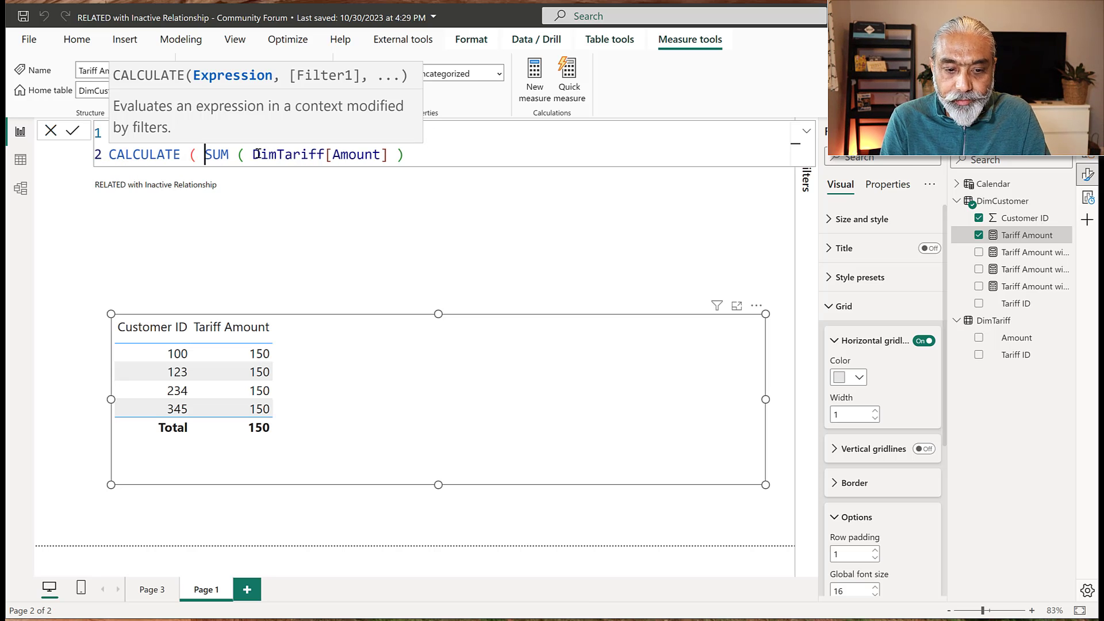
pyautogui.hotkey('shift', 'Return')
pyautogui.press('Right')
pyautogui.press('Right')
pyautogui.press('Right')
pyautogui.press('Right')
pyautogui.press('Right')
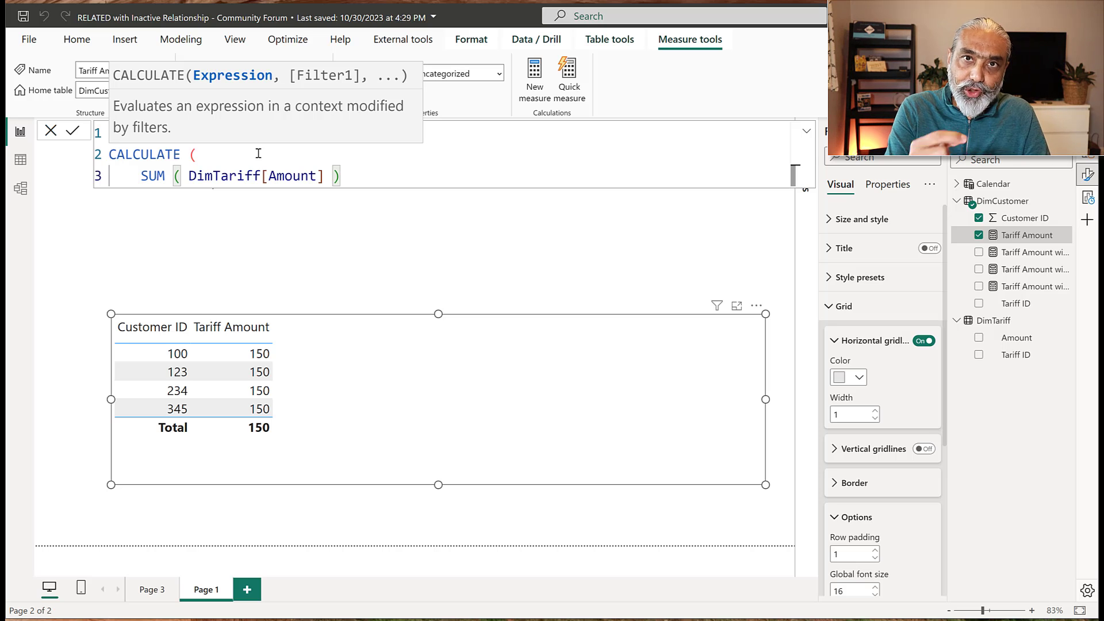
pyautogui.hotkey('ctrl', 'Right')
pyautogui.hotkey('ctrl', 'Right')
pyautogui.hotkey('ctrl', 'Right')
pyautogui.hotkey('ctrl', 'Right')
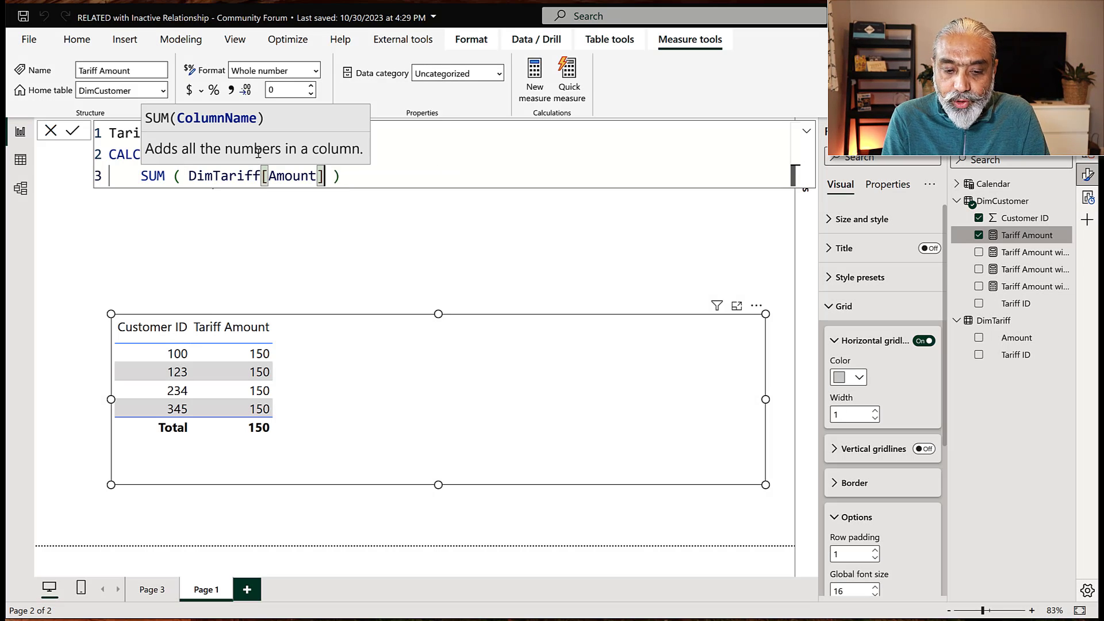
pyautogui.press('End')
pyautogui.write(',')
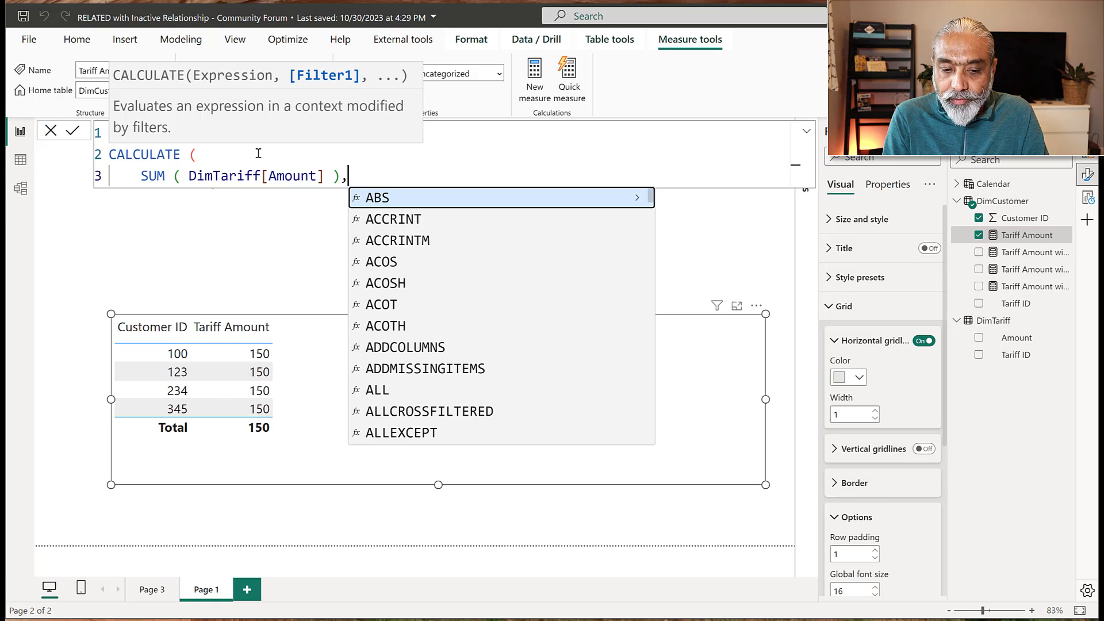
# Add a CROSSFILTER filter argument to the CALCULATE expression, with DimCustomer[Tariff ID] as its first column
pyautogui.hotkey('shift', 'Return')
pyautogui.write('CROSS')
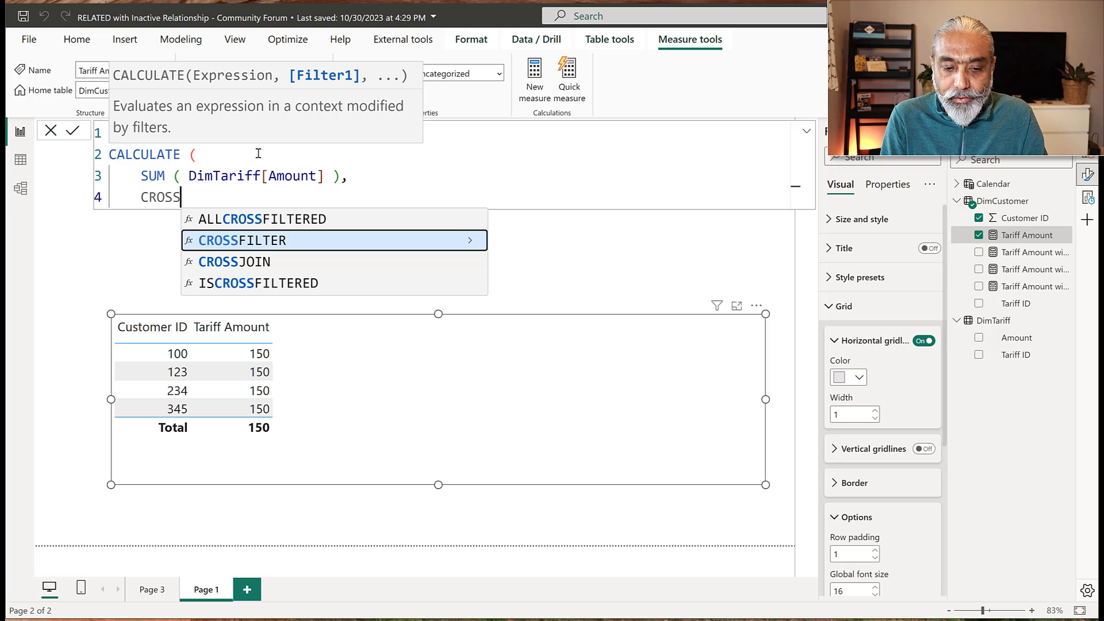
pyautogui.press('Tab')
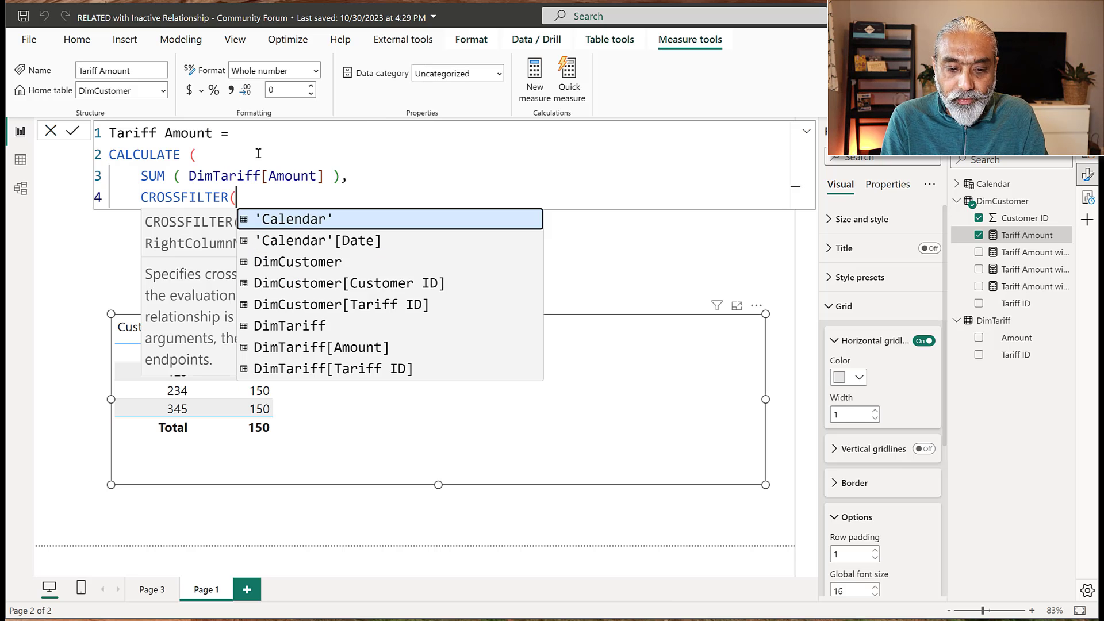
pyautogui.press('BackSpace')
pyautogui.write('(')
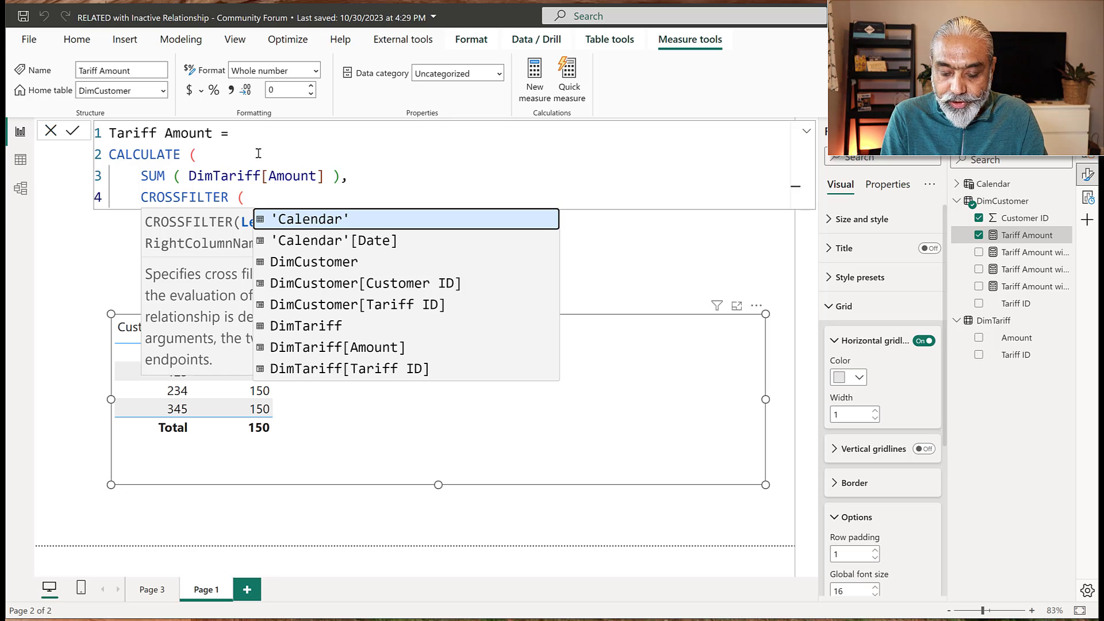
pyautogui.write(' DIm')
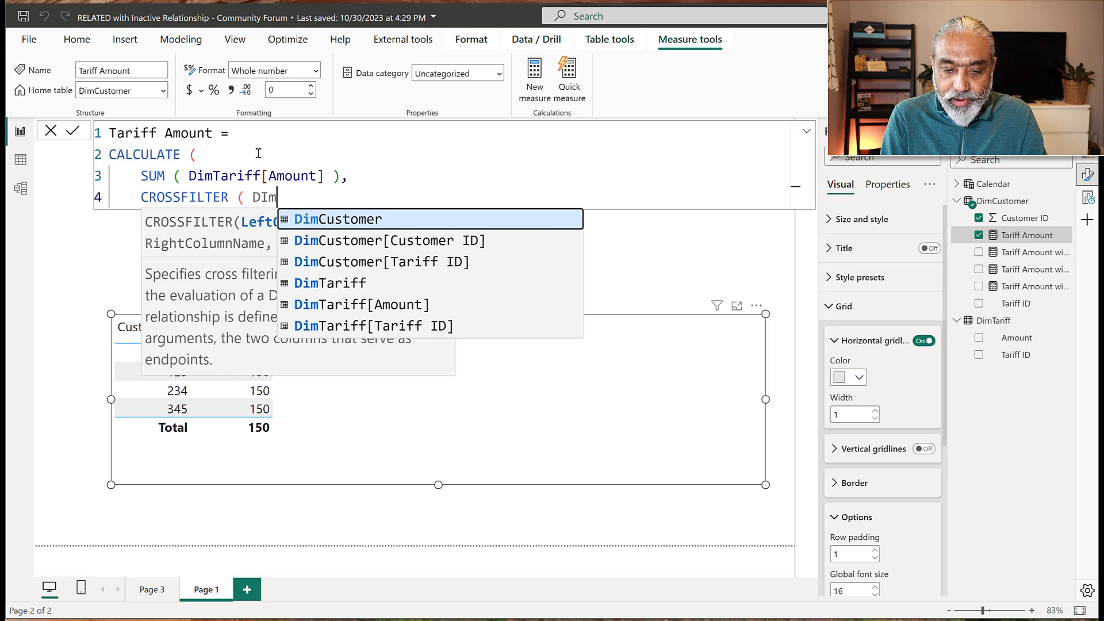
pyautogui.press('Down')
pyautogui.press('Down')
pyautogui.press('Tab')
# Complete CROSSFILTER with DimTariff[Tariff ID] and the direction BOTH, and close the CALCULATE expression
pyautogui.write(', ta')
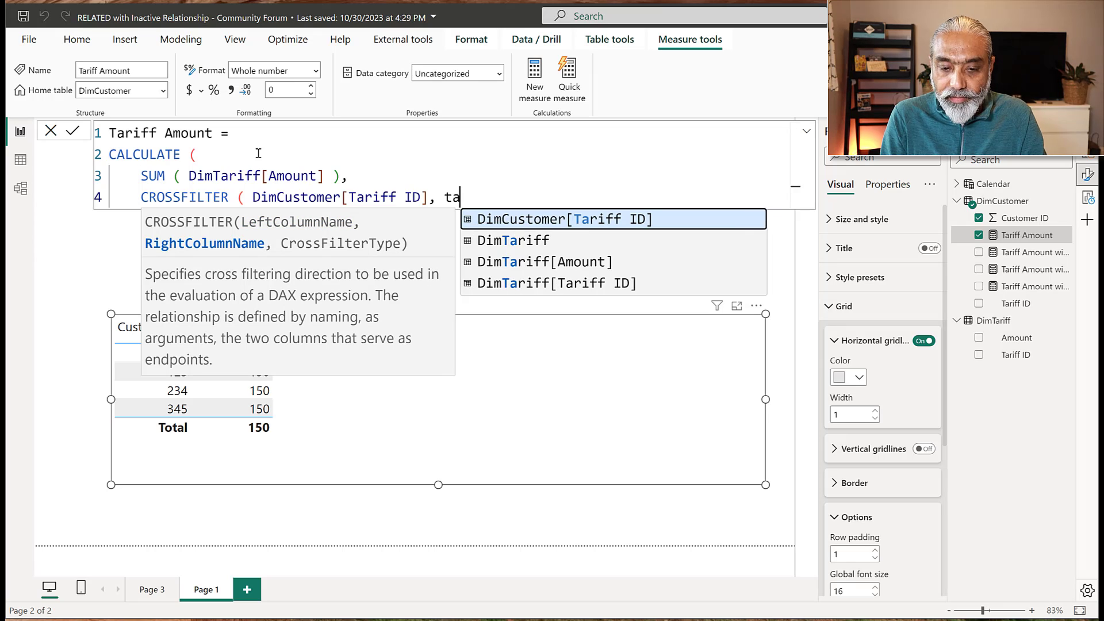
pyautogui.write('r')
pyautogui.press('Down')
pyautogui.press('Down')
pyautogui.press('Down')
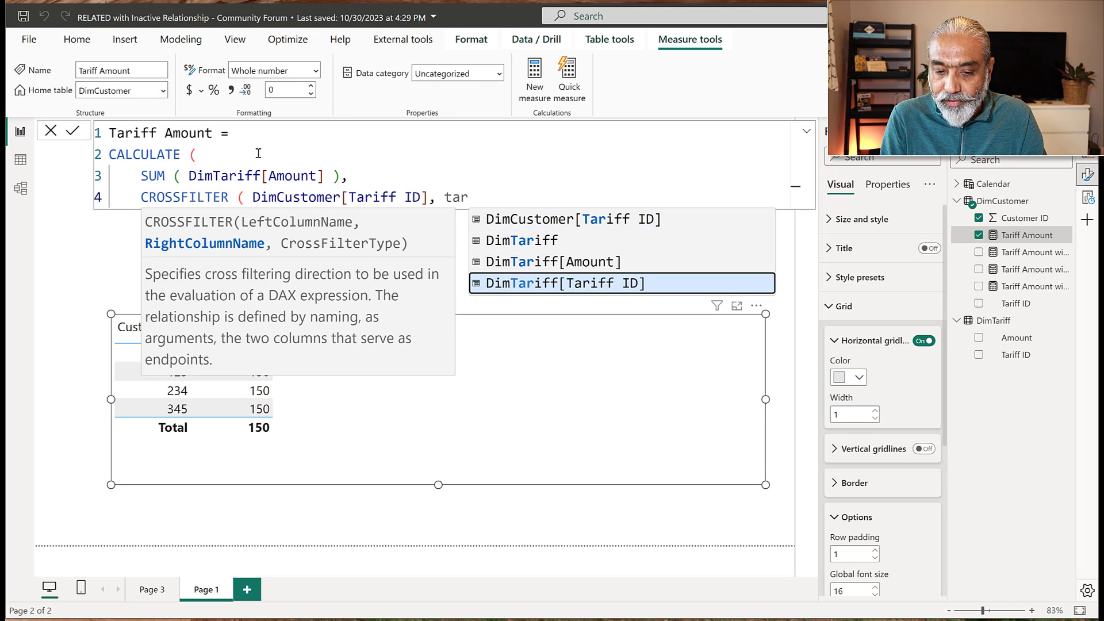
pyautogui.press('Tab')
pyautogui.write(', BOT')
pyautogui.press('Tab')
pyautogui.write(')')
pyautogui.press('Return')
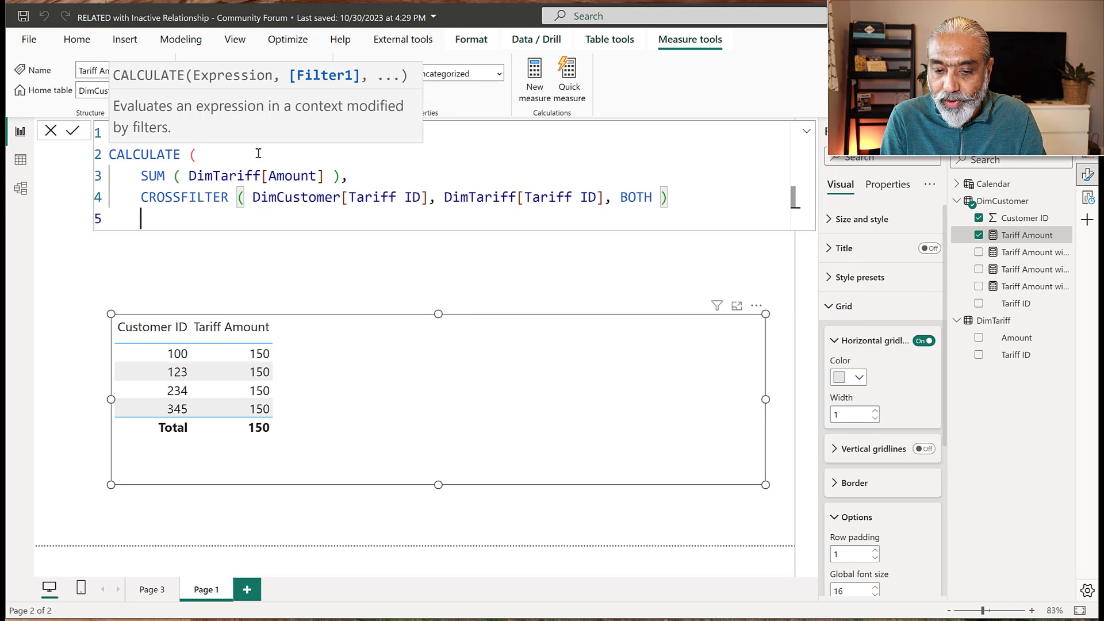
pyautogui.write(')')
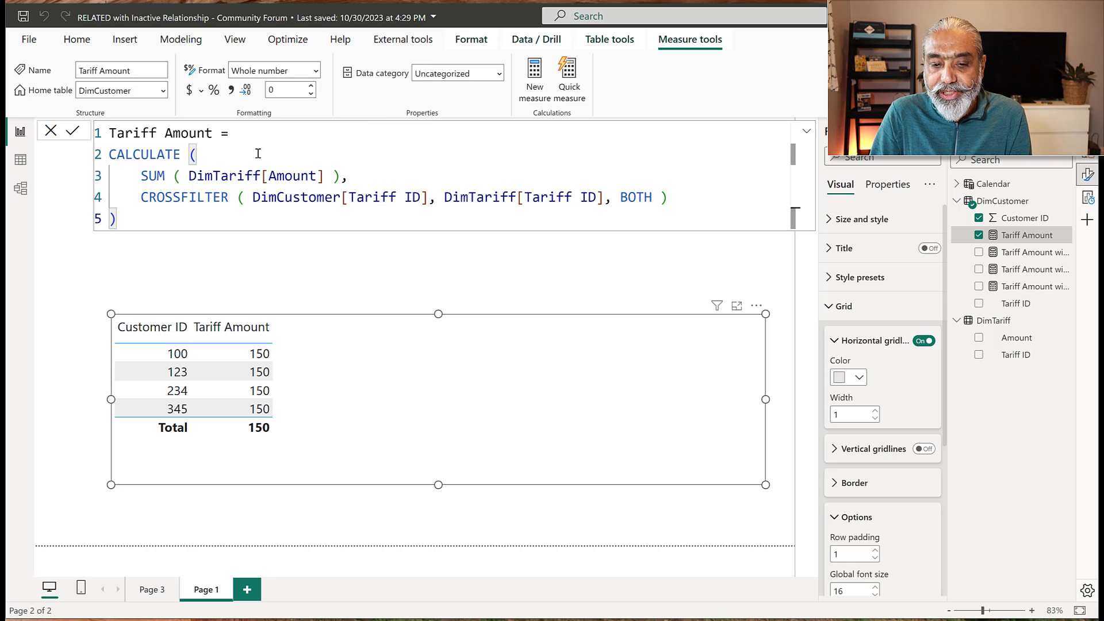
# Commit the CROSSFILTER version of the Tariff Amount measure and review its results in the report table
pyautogui.click(166, 202)
pyautogui.keyDown('shift'); pyautogui.click(348, 201); pyautogui.keyUp('shift')
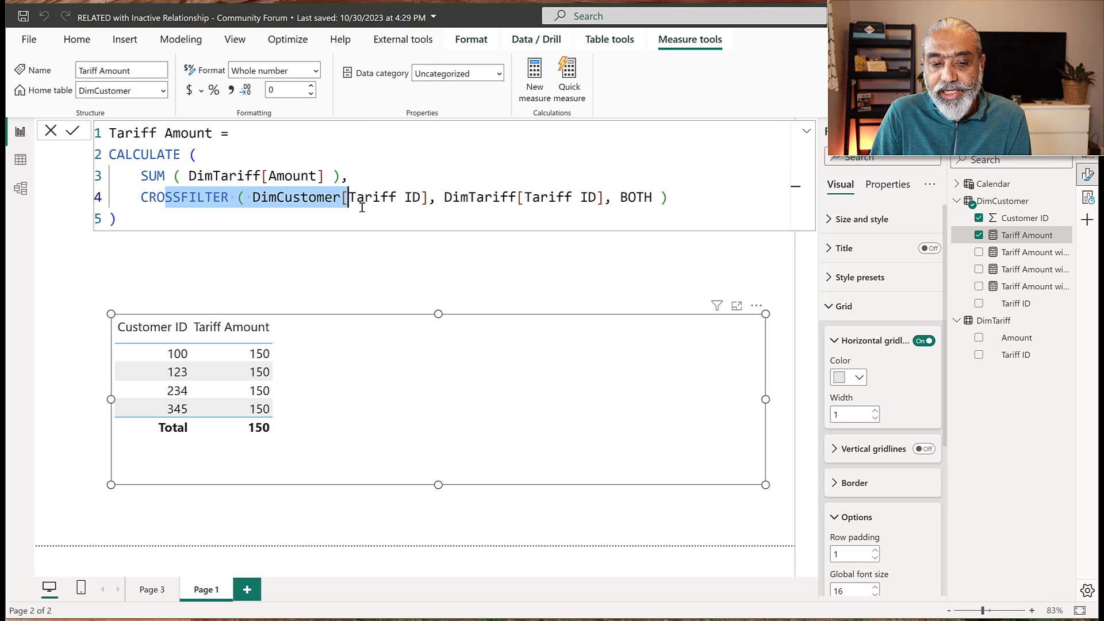
pyautogui.keyDown('shift'); pyautogui.click(362, 201); pyautogui.keyUp('shift')
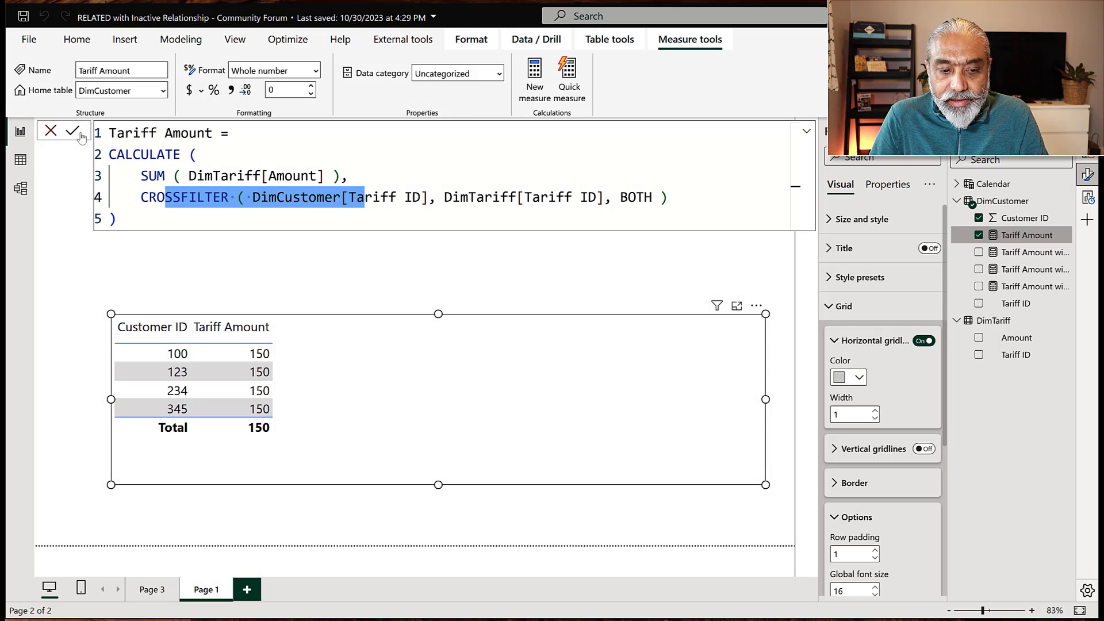
pyautogui.click(76, 133)
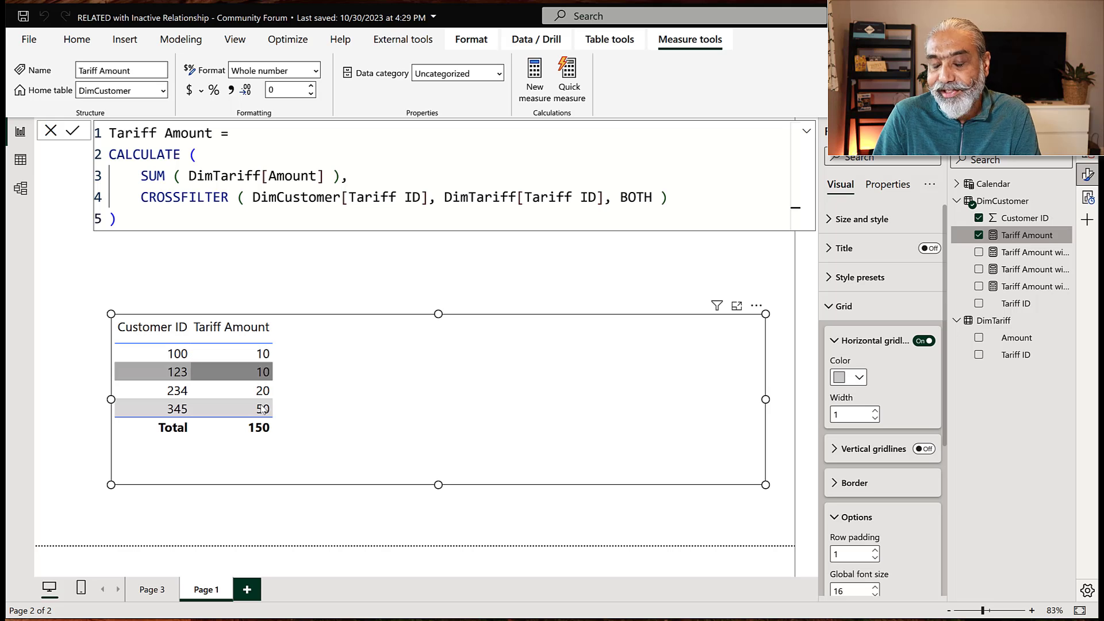
pyautogui.click(159, 212)
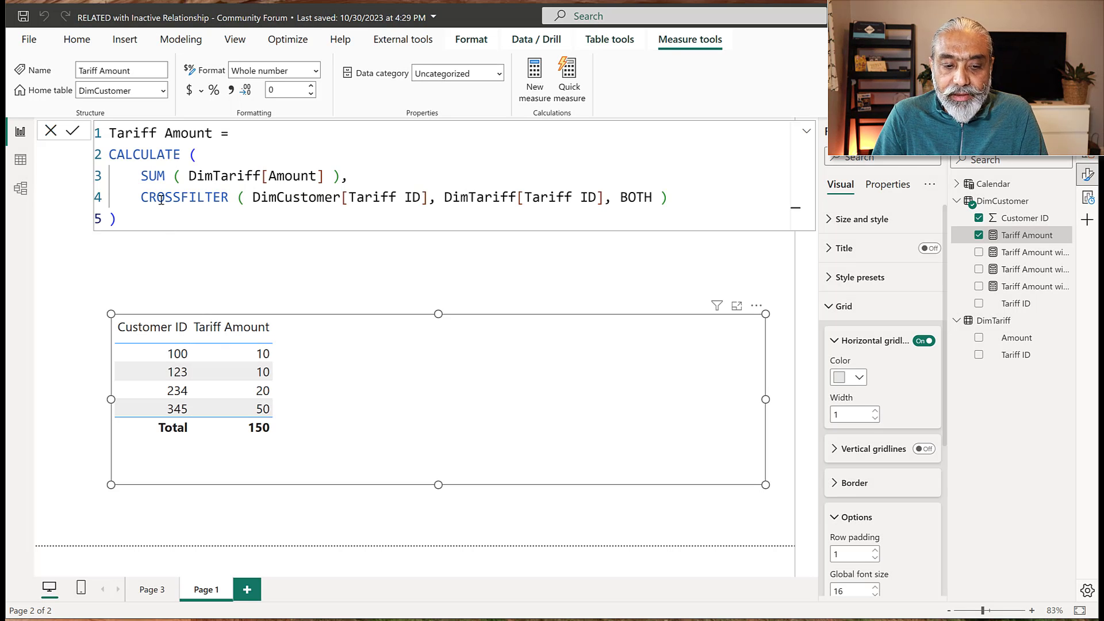
pyautogui.moveTo(149, 197); pyautogui.dragTo(260, 197)
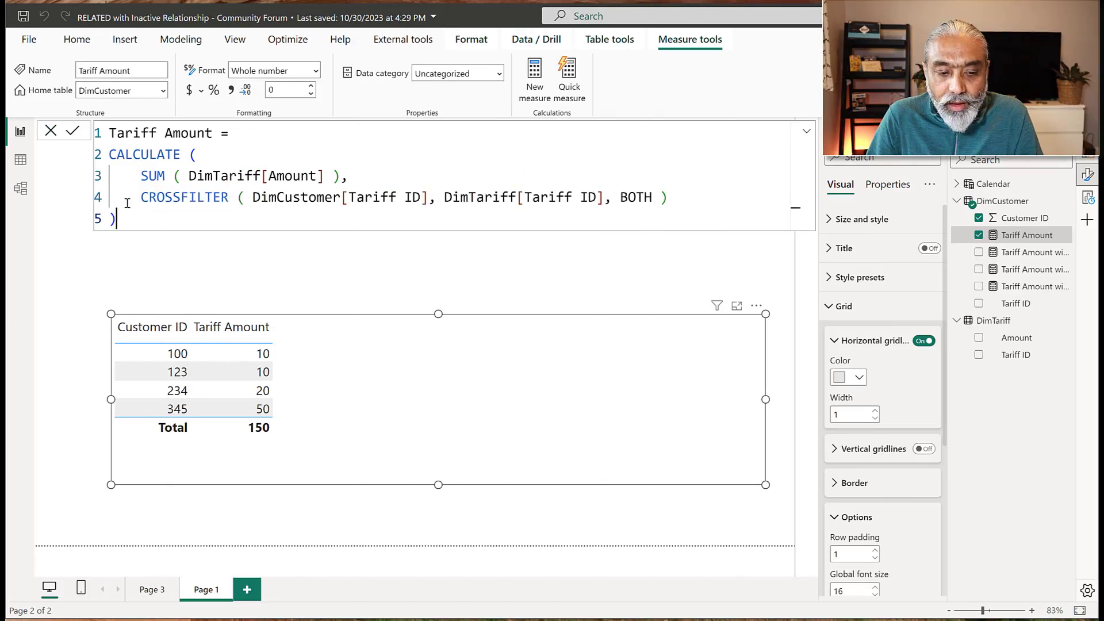
# Replace the whole CALCULATE expression of the Tariff Amount measure with SUMX iterating over the DimCustomer table
pyautogui.moveTo(150, 222); pyautogui.dragTo(103, 152)
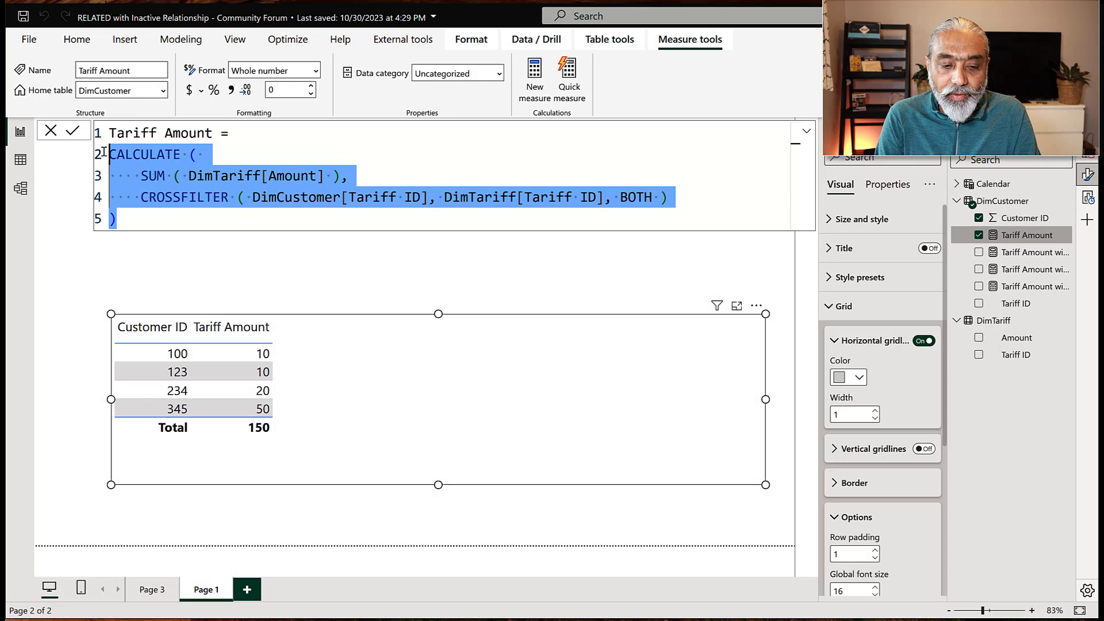
pyautogui.write('SUMX (')
pyautogui.hotkey('shift', 'Return')
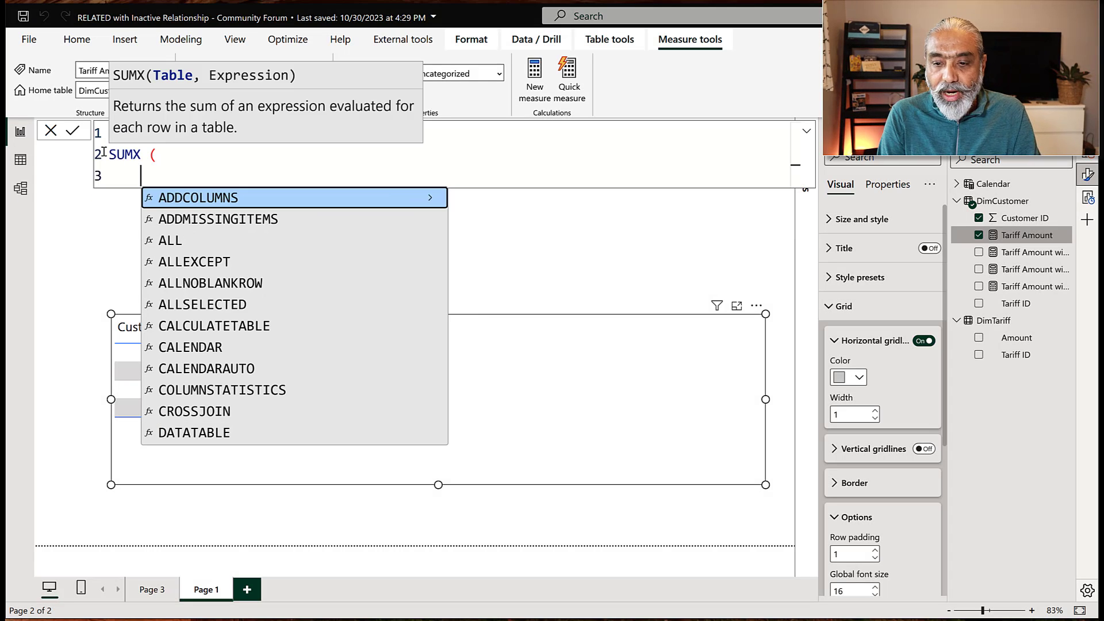
pyautogui.write('Dim')
pyautogui.press('Tab')
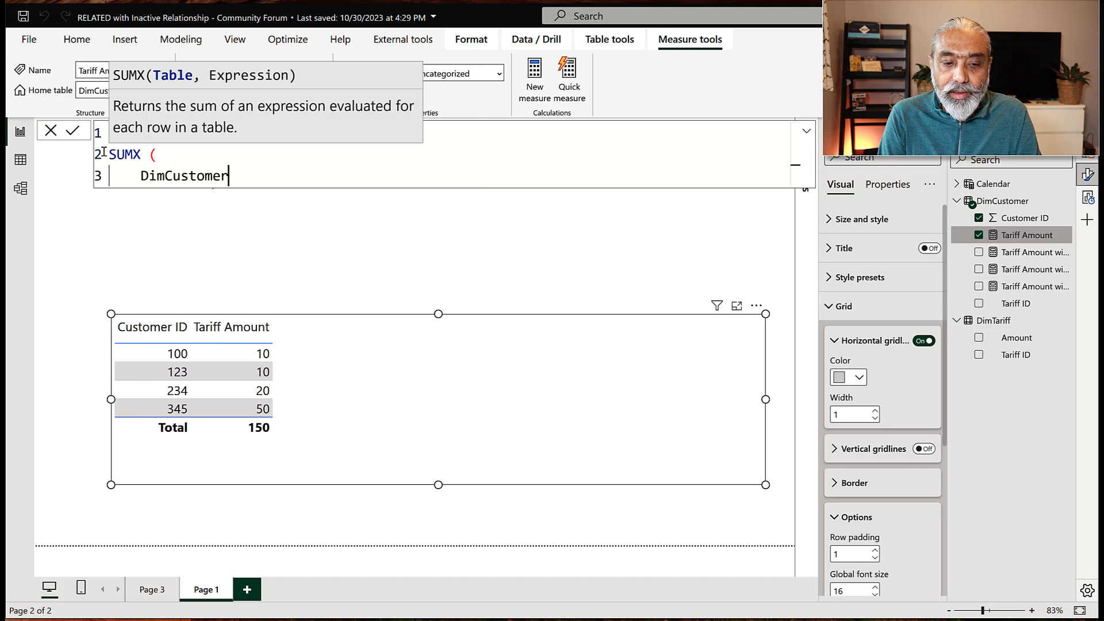
pyautogui.write(',')
pyautogui.hotkey('shift', 'Return')
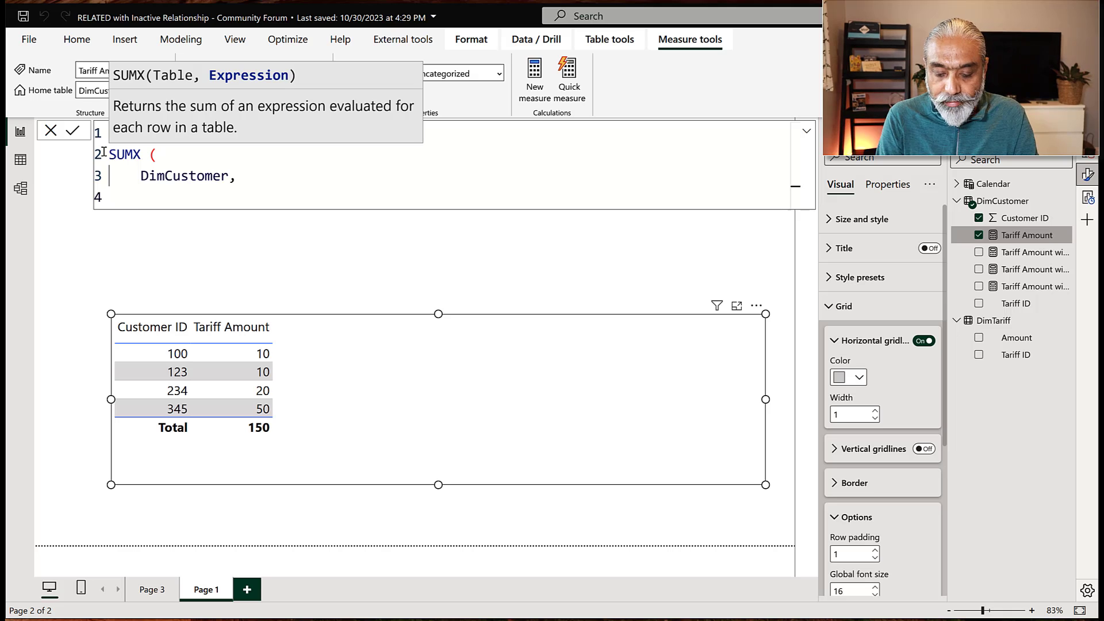
# Add RELATED ( DimTariff[Amount] ) as the SUMX expression, close the function and commit the Tariff Amount measure
pyautogui.write('RELA')
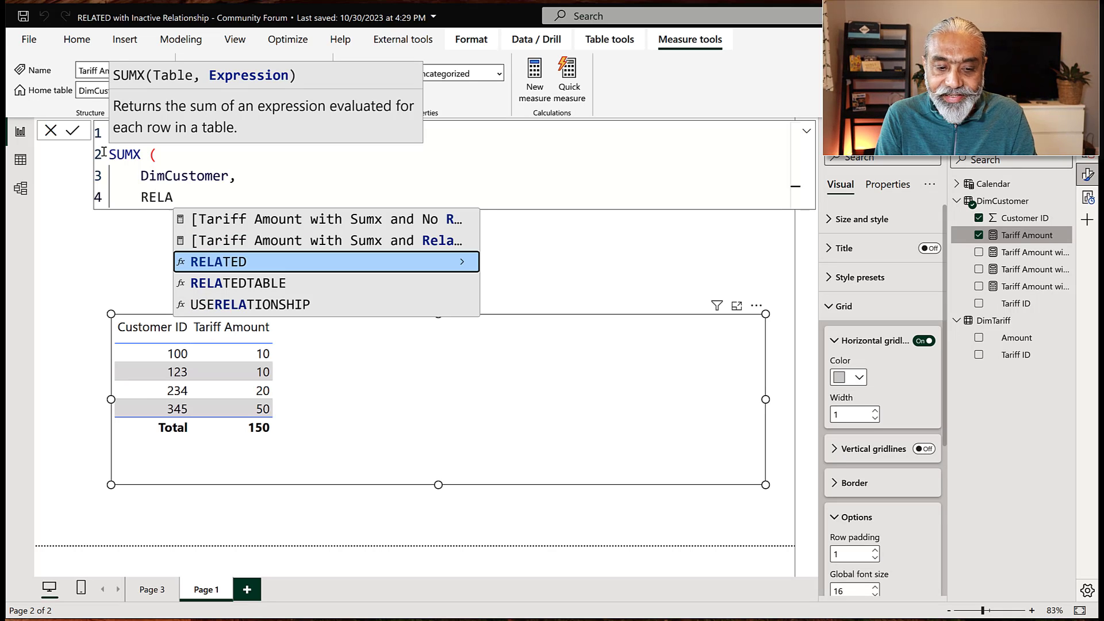
pyautogui.write('TED (')
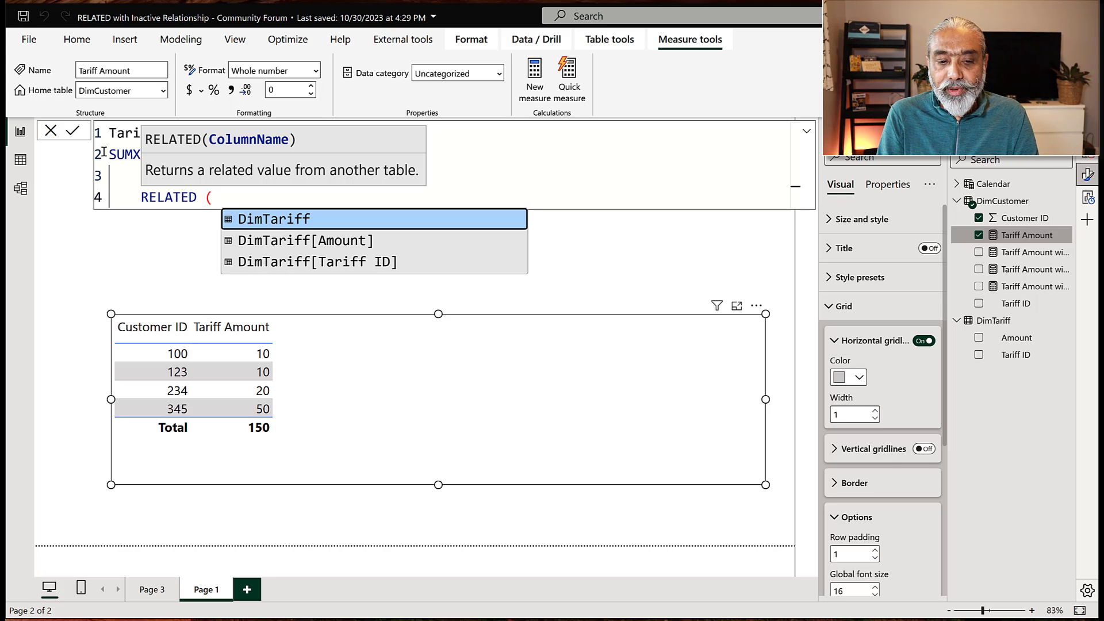
pyautogui.press('Down')
pyautogui.press('Tab')
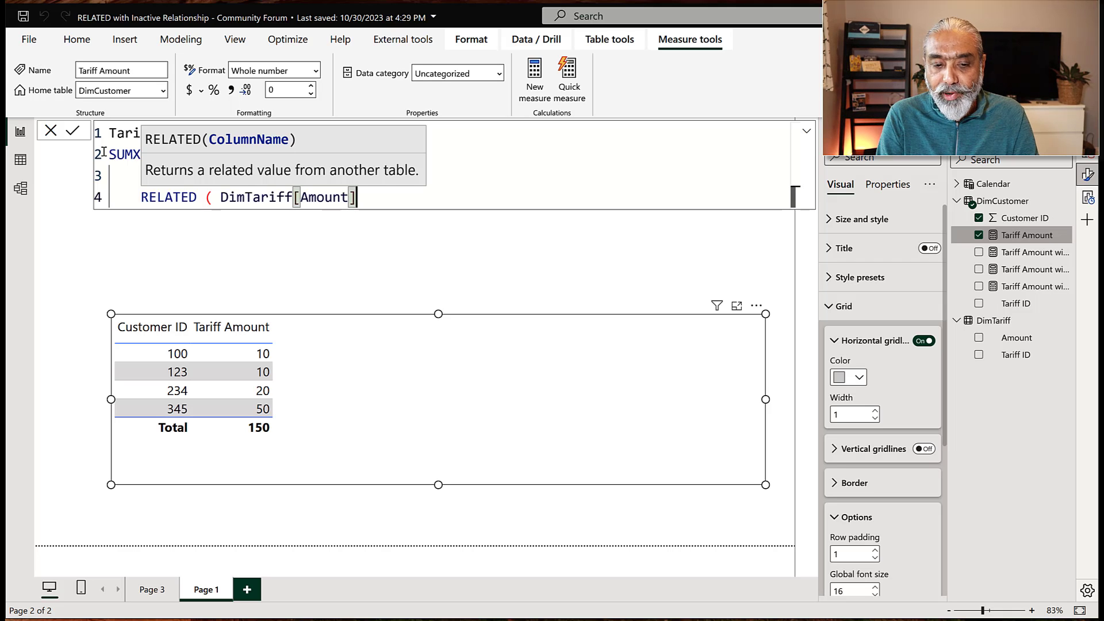
pyautogui.write(')')
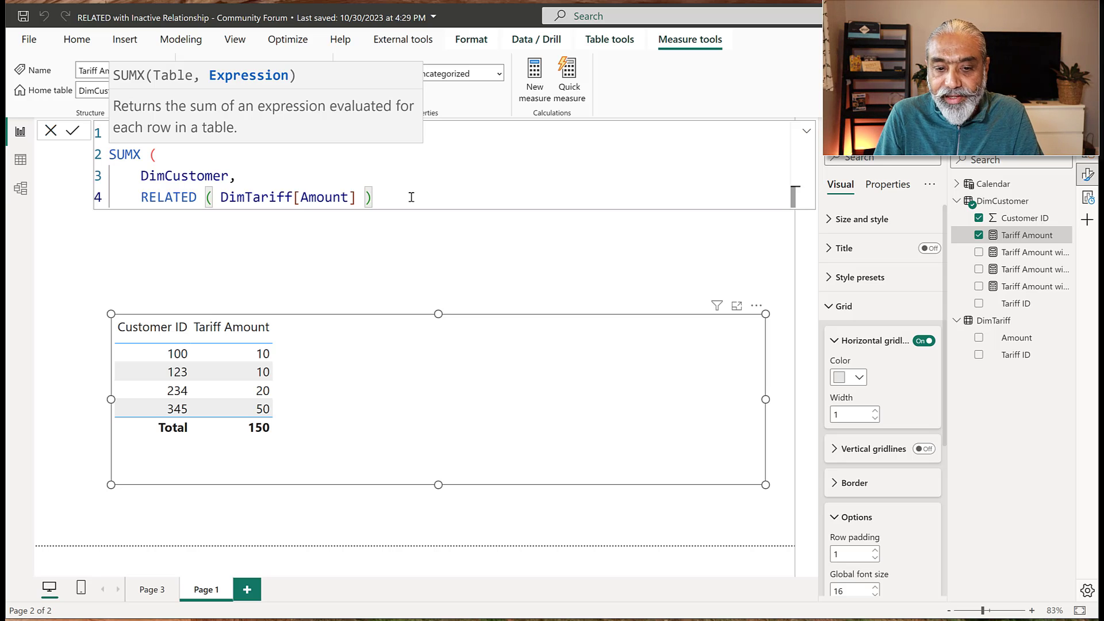
pyautogui.press('Return')
pyautogui.write(')')
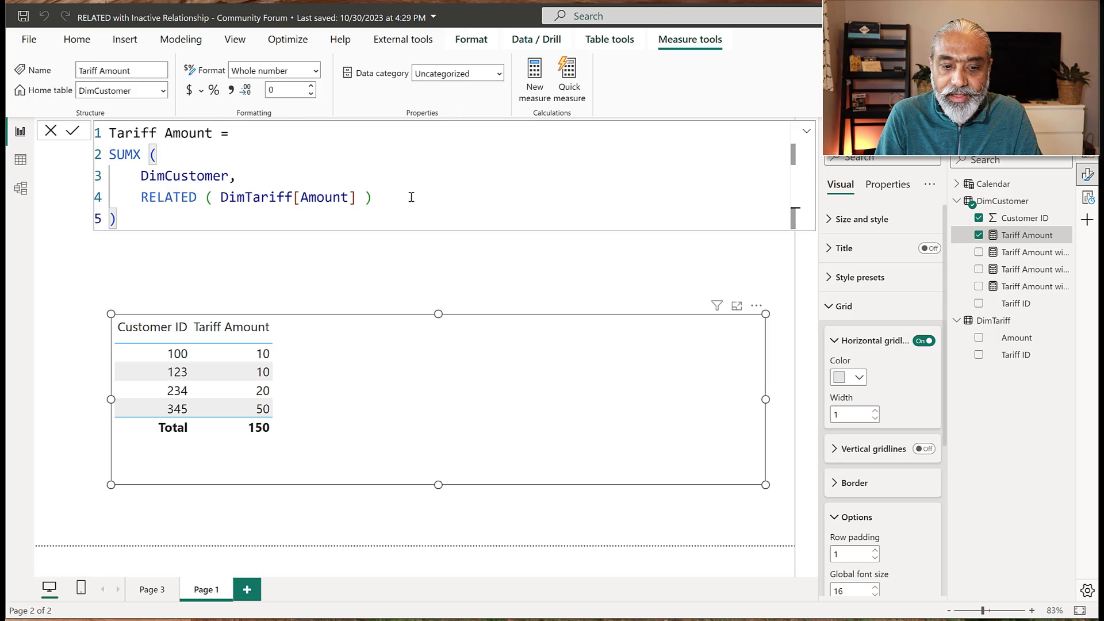
pyautogui.click(415, 367)
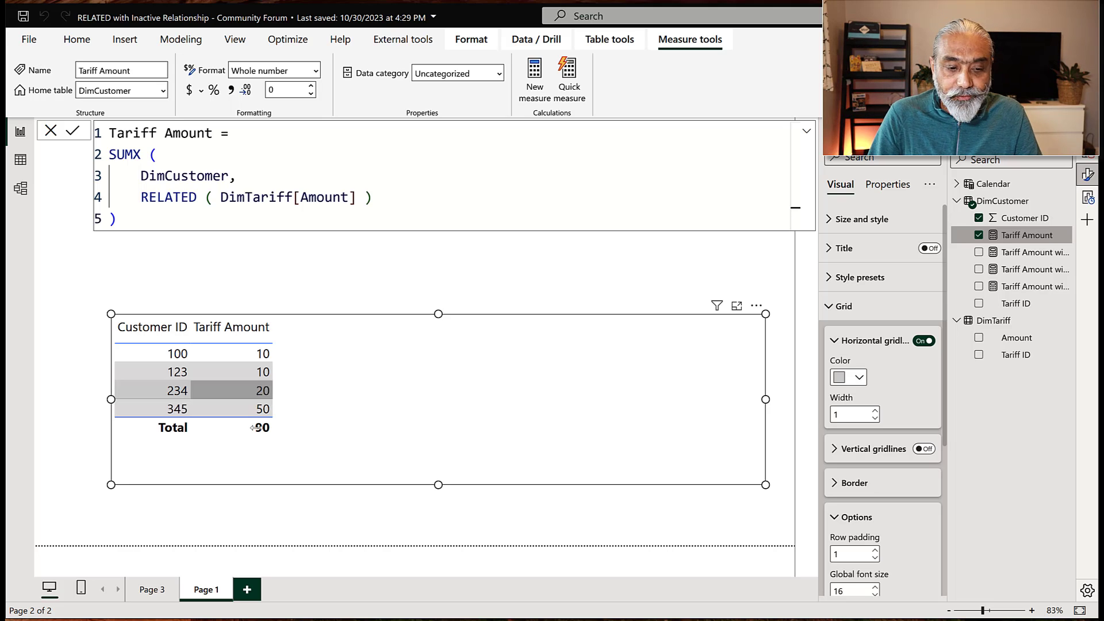
# Make the Tariff ID relationship between DimCustomer and DimTariff inactive in the model
pyautogui.click(20, 191)
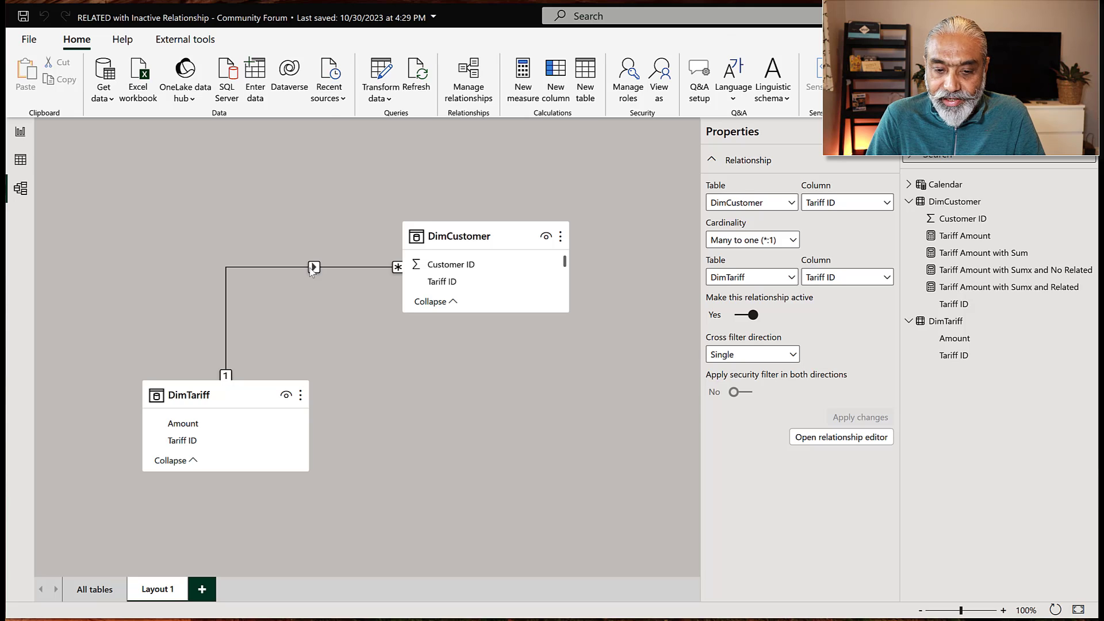
pyautogui.doubleClick(311, 269)
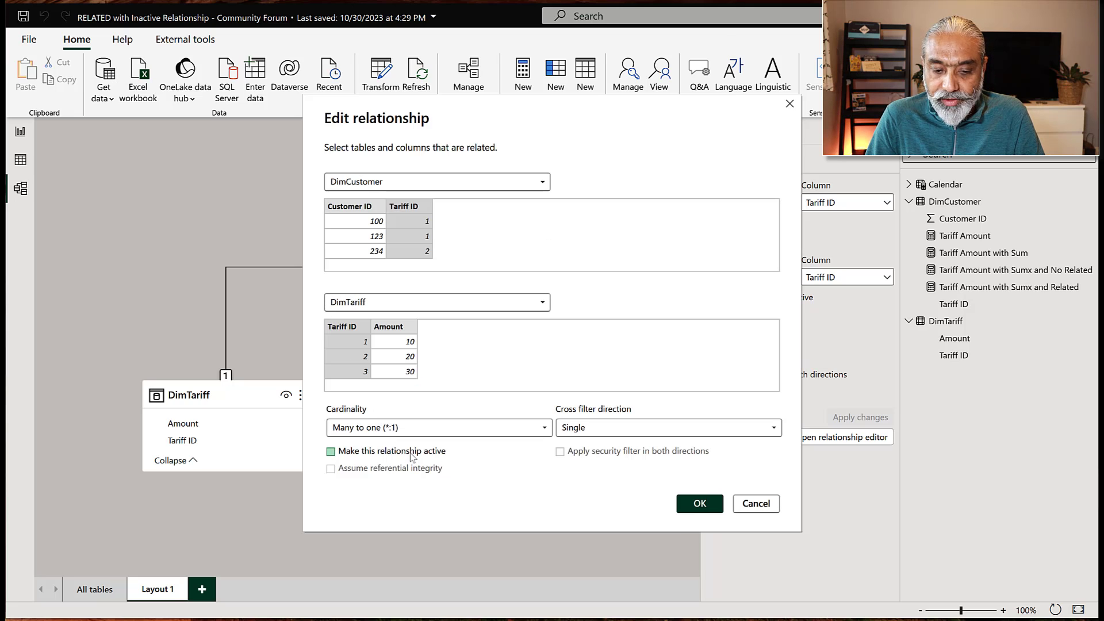
pyautogui.click(697, 506)
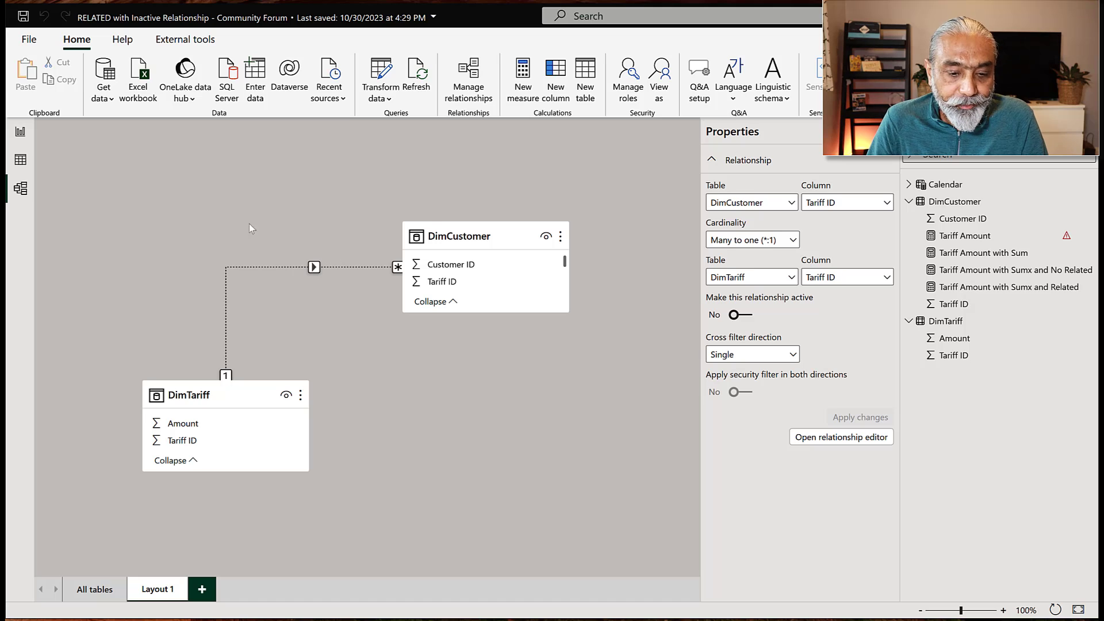
# Return to the report page and view the error details of the Tariff Amount table visual
pyautogui.click(21, 131)
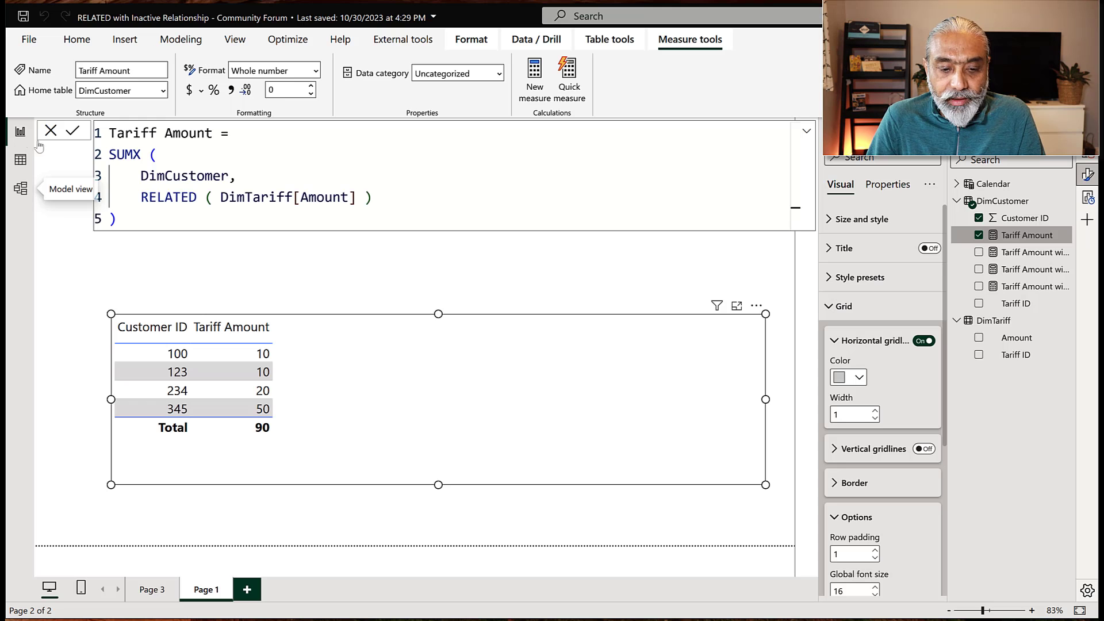
pyautogui.click(317, 275)
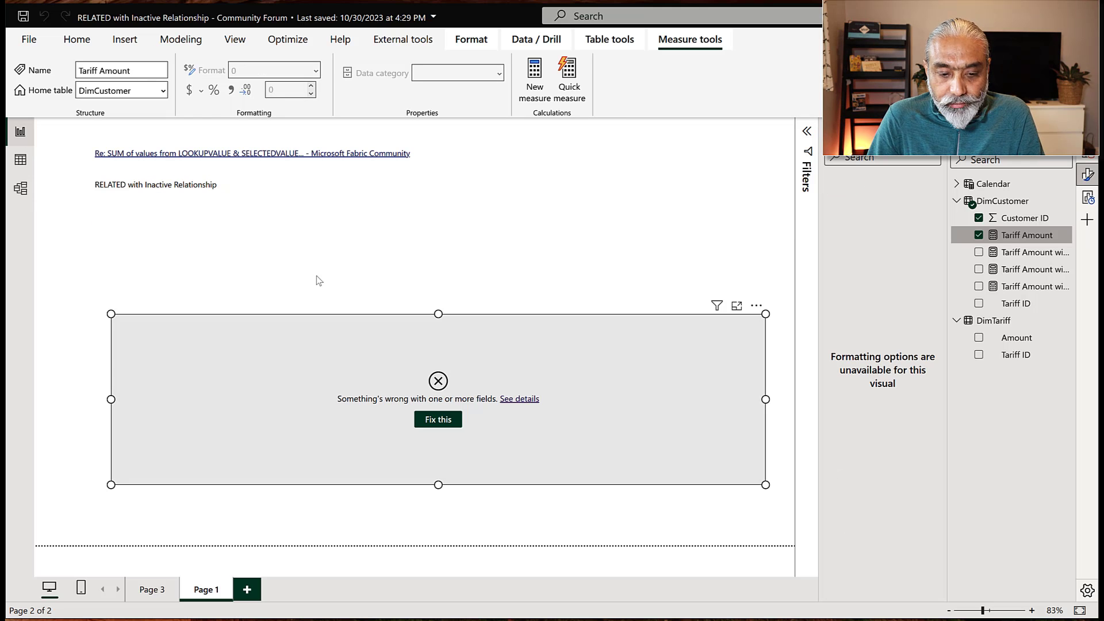
pyautogui.click(536, 431)
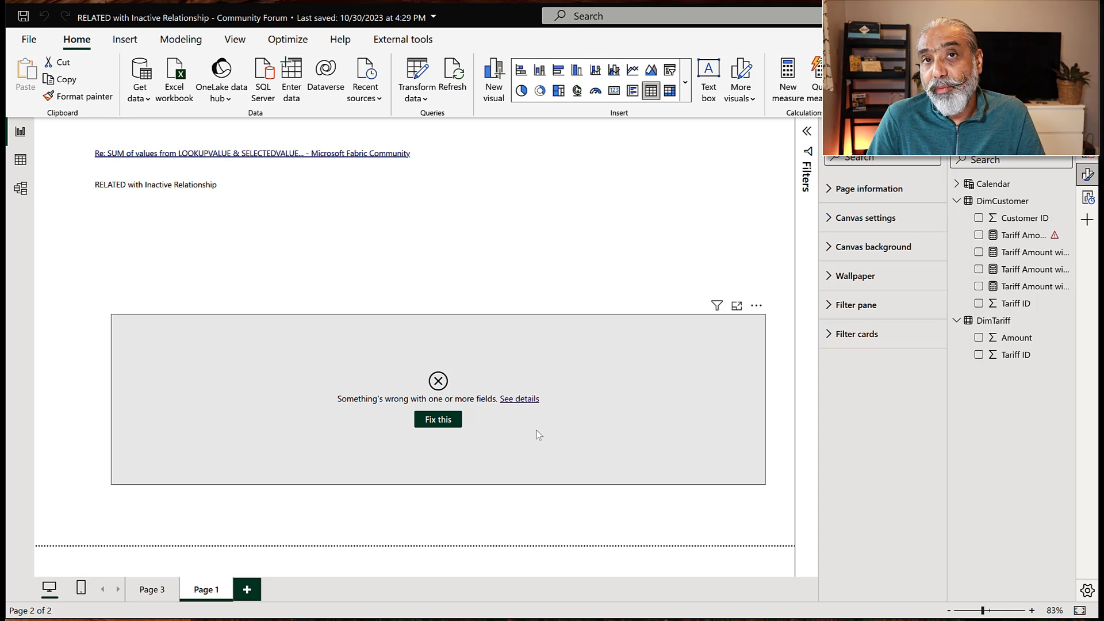
pyautogui.click(520, 399)
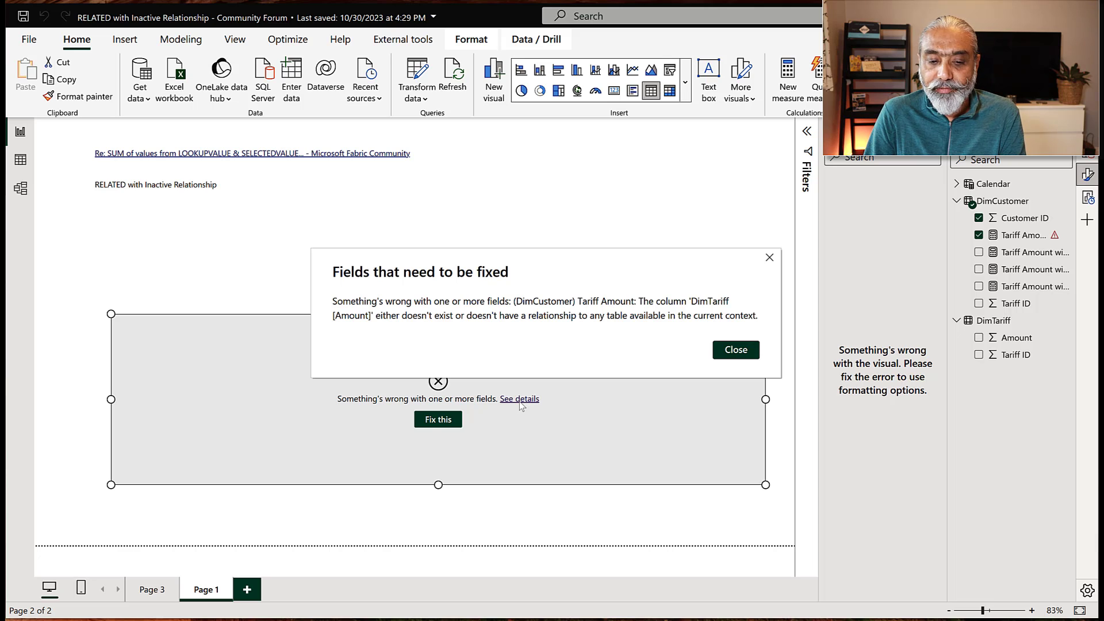
# Close the error details, open the Tariff Amount measure's formula and select its RELATED ( DimTariff[Amount] ) line
pyautogui.click(726, 352)
pyautogui.click(1027, 236)
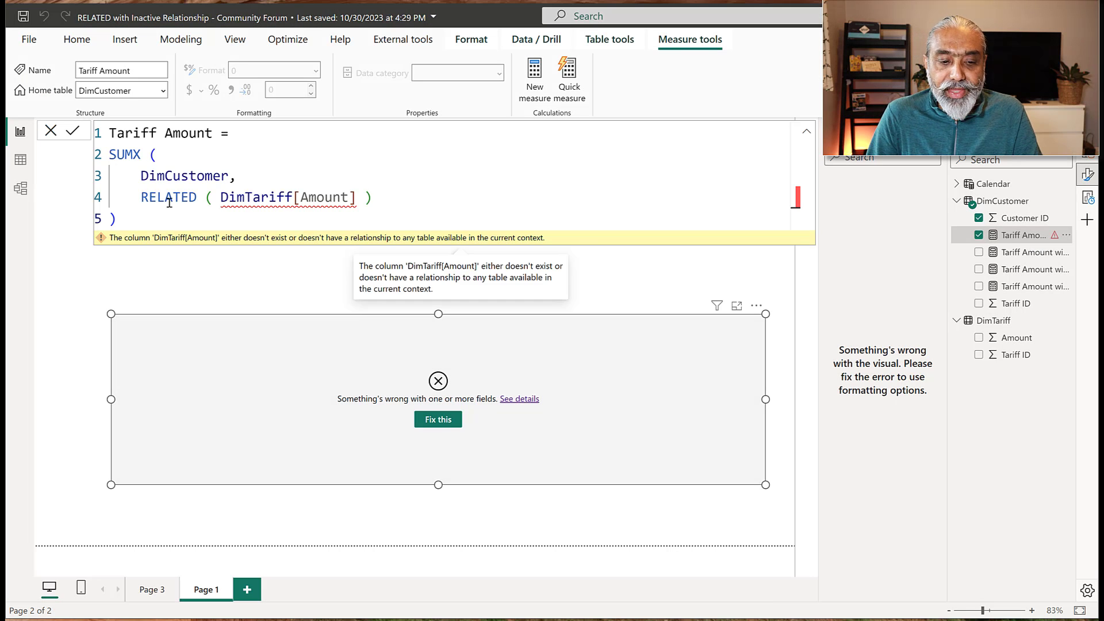
pyautogui.moveTo(133, 197); pyautogui.dragTo(405, 204)
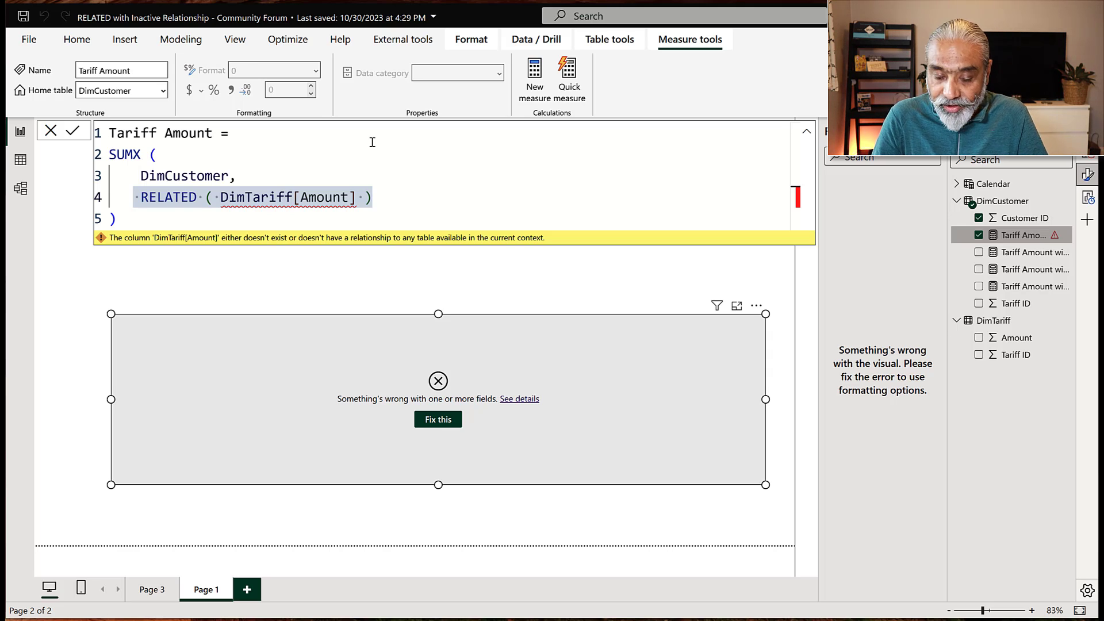
pyautogui.tripleClick(304, 196)
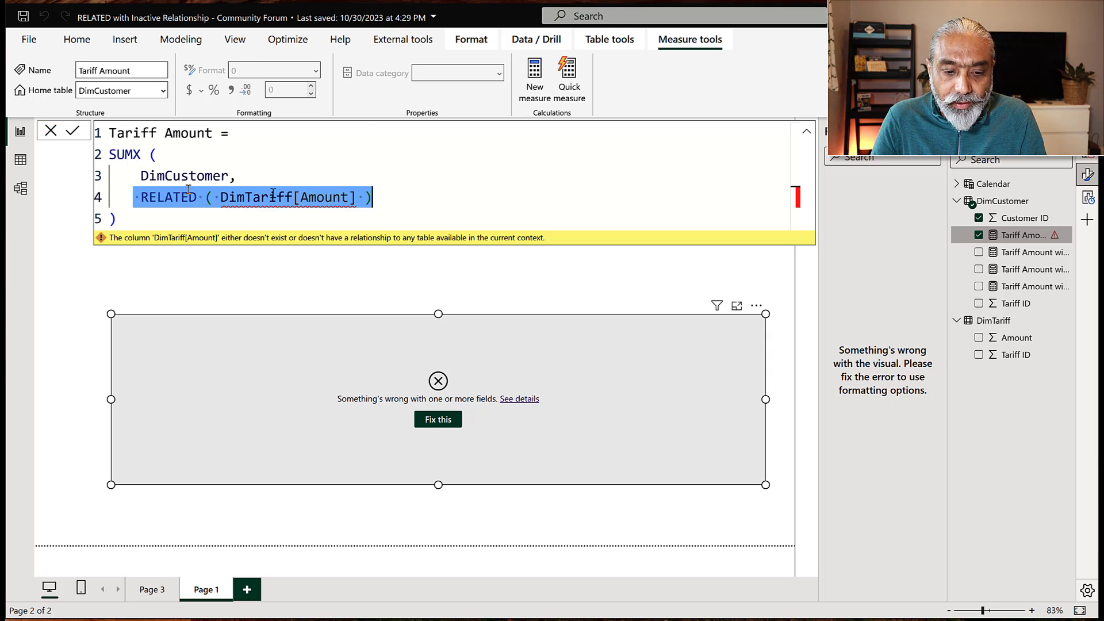
# Try to wrap RELATED ( DimTariff[Amount] ) in CALCULATE inside SUMX and begin a USERELATIONSHIP filter after it
pyautogui.click(153, 199)
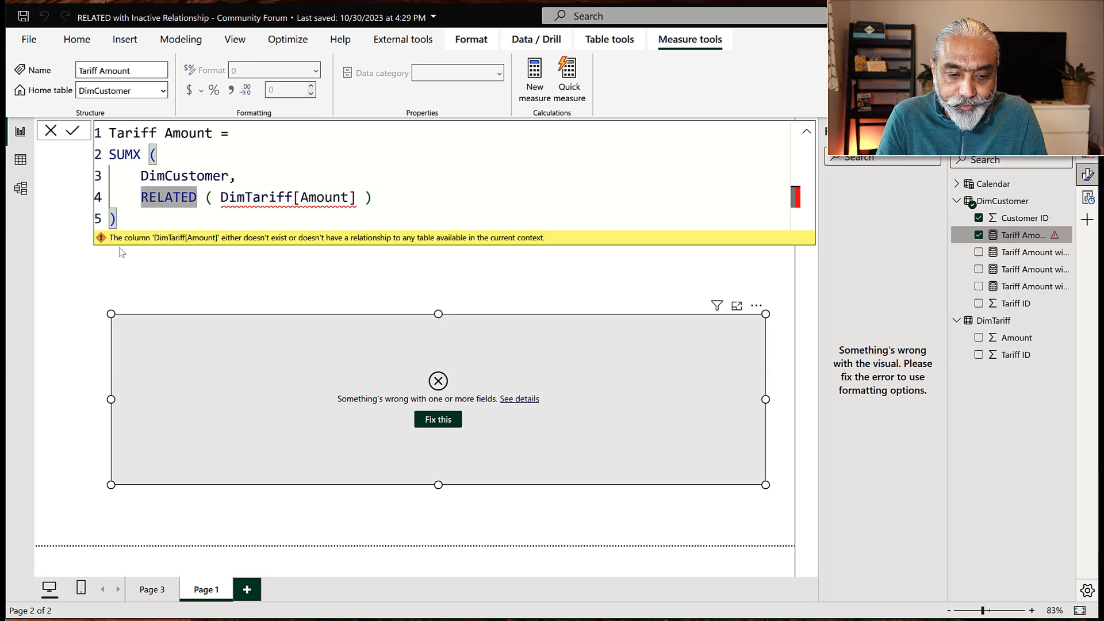
pyautogui.write('CALC')
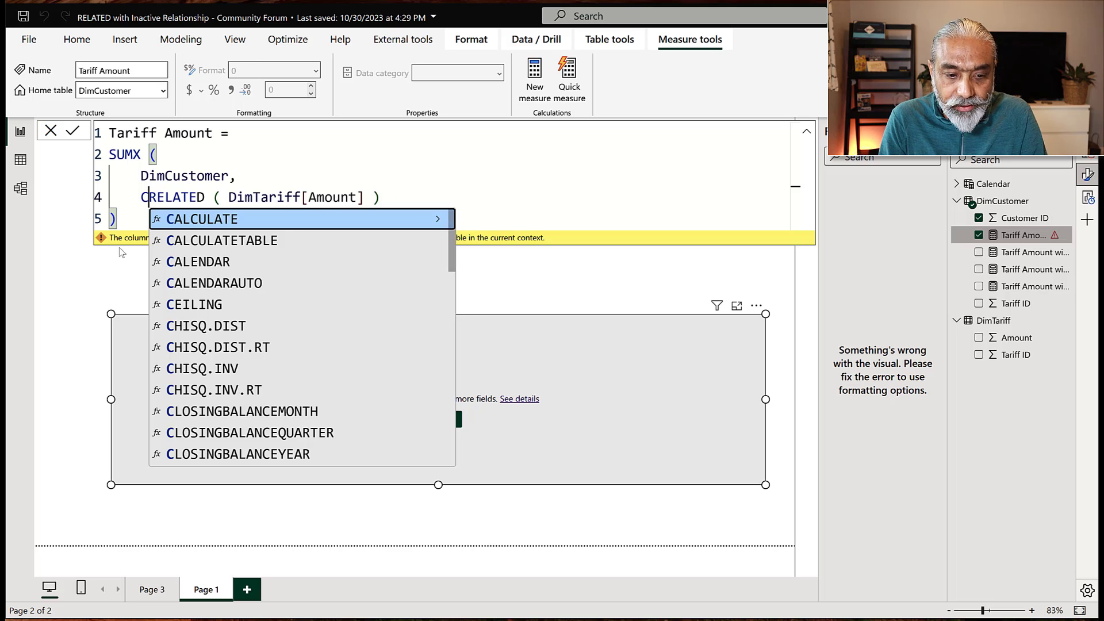
pyautogui.write('ULATE (')
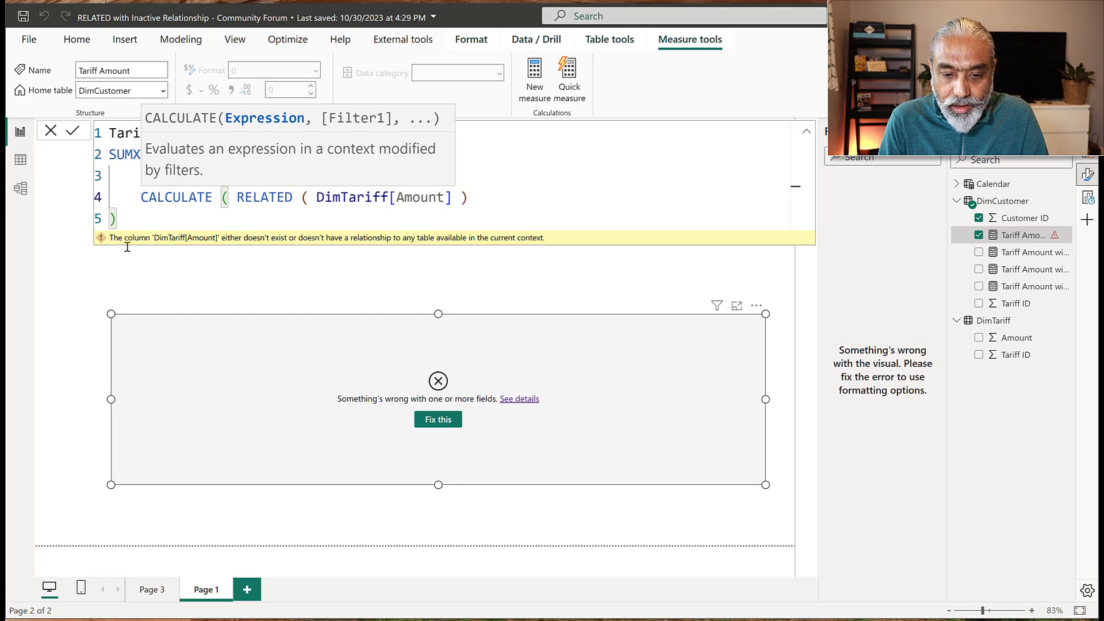
pyautogui.click(474, 197)
pyautogui.write(', USEREL')
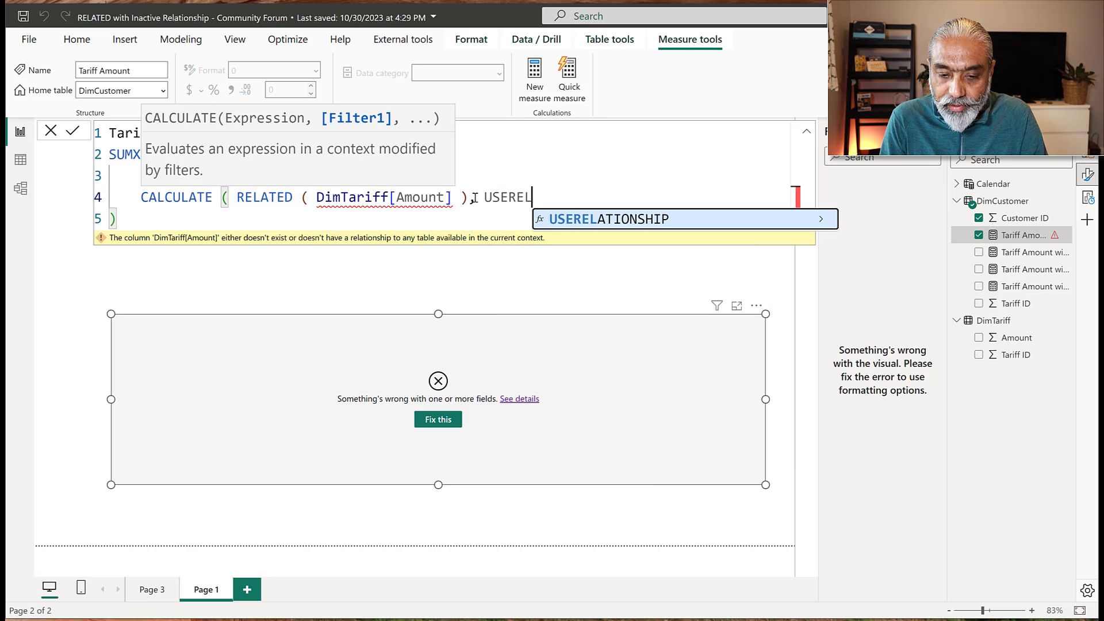
# Put the RELATED expression and the USERELATIONSHIP filter on separate indented lines inside CALCULATE
pyautogui.hotkey('ctrl', 'Left')
pyautogui.hotkey('shift', 'Return')
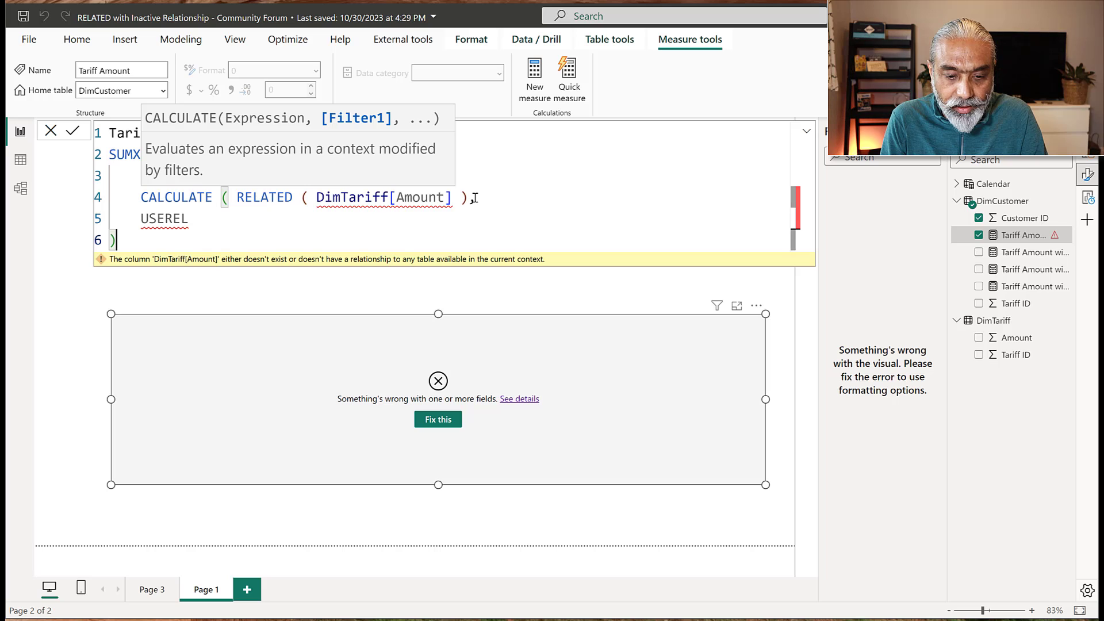
pyautogui.press('Tab')
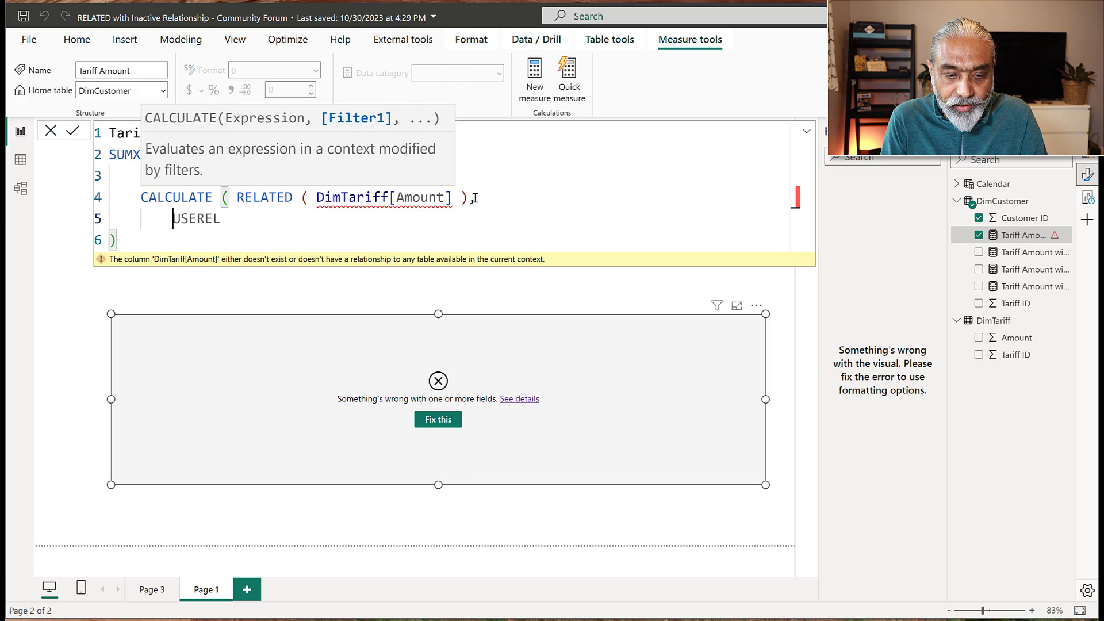
pyautogui.press('Up')
pyautogui.hotkey('ctrl', 'Right')
pyautogui.hotkey('ctrl', 'Right')
pyautogui.press('Right')
pyautogui.hotkey('shift', 'Return')
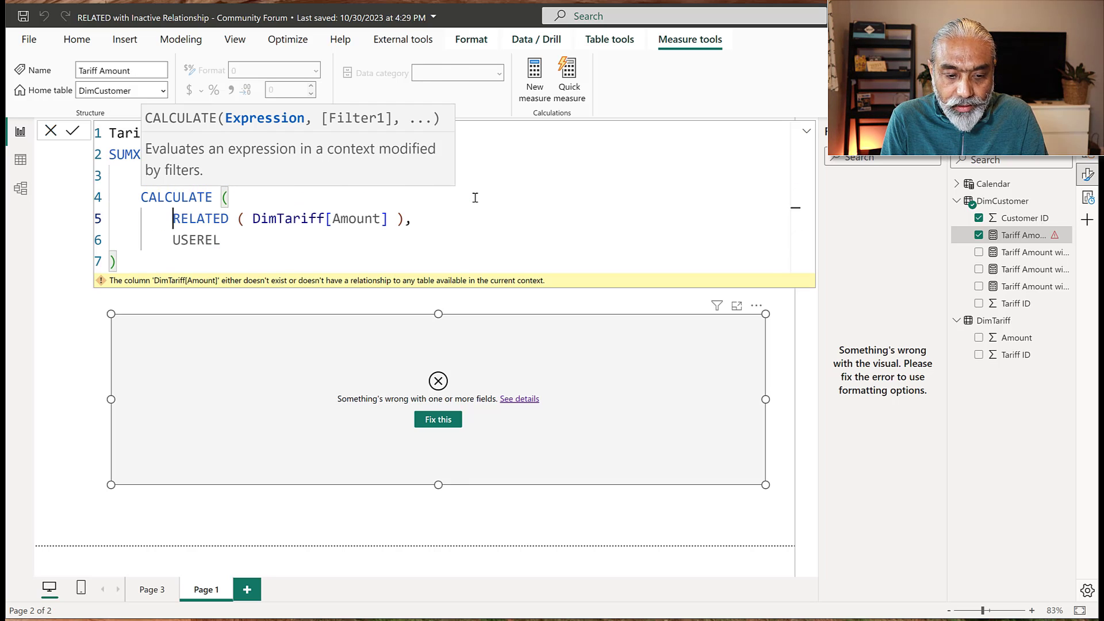
pyautogui.press('Down')
pyautogui.press('End')
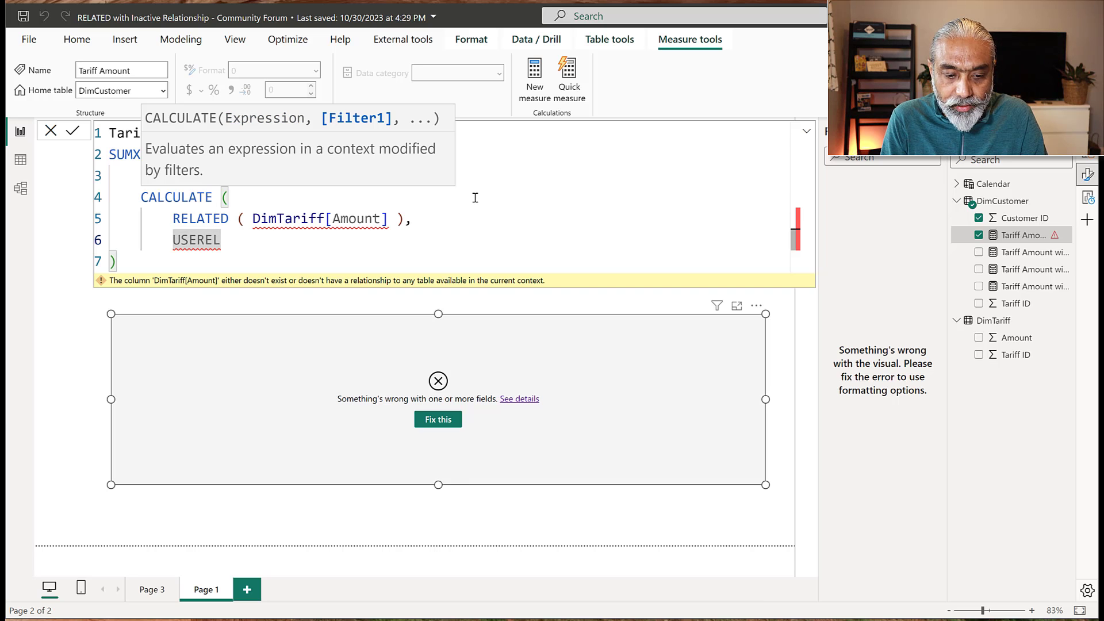
# Complete the USERELATIONSHIP function name and give it DimCustomer[Tariff ID] as the first column
pyautogui.write('ATIONSHIP(')
pyautogui.press('BackSpace')
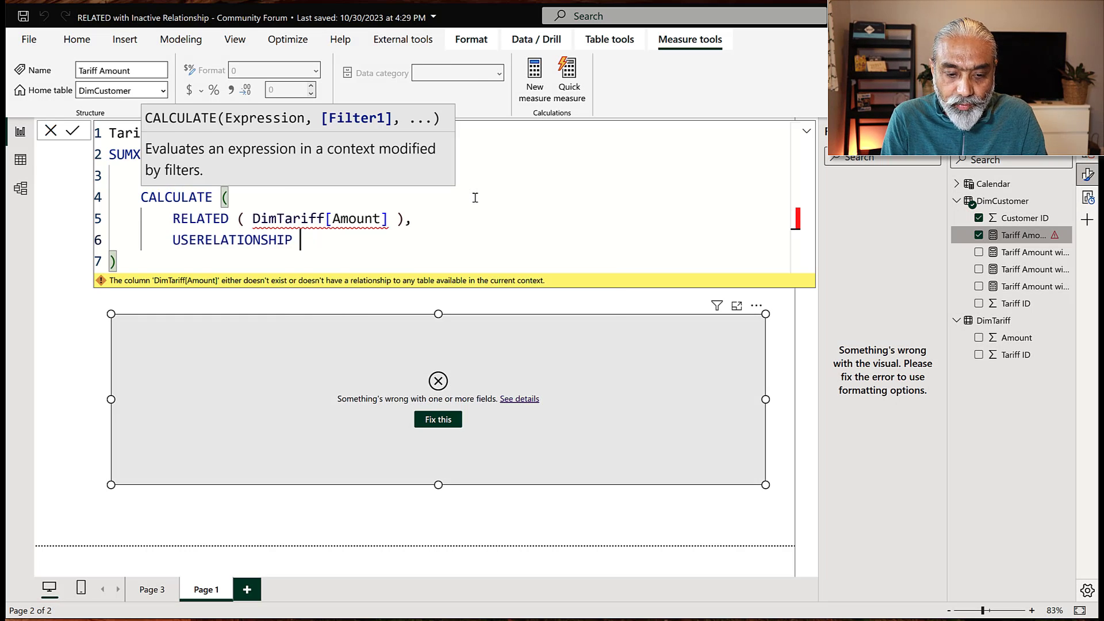
pyautogui.write('(')
pyautogui.press('Down')
pyautogui.press('Down')
pyautogui.press('Down')
pyautogui.press('Down')
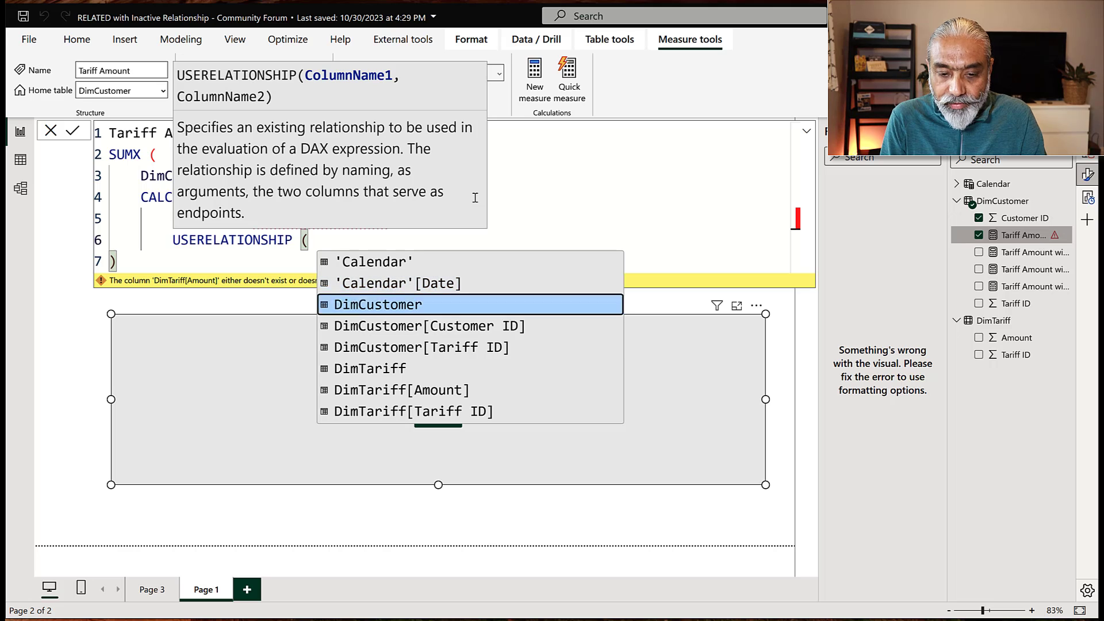
pyautogui.press('Tab')
pyautogui.write(',')
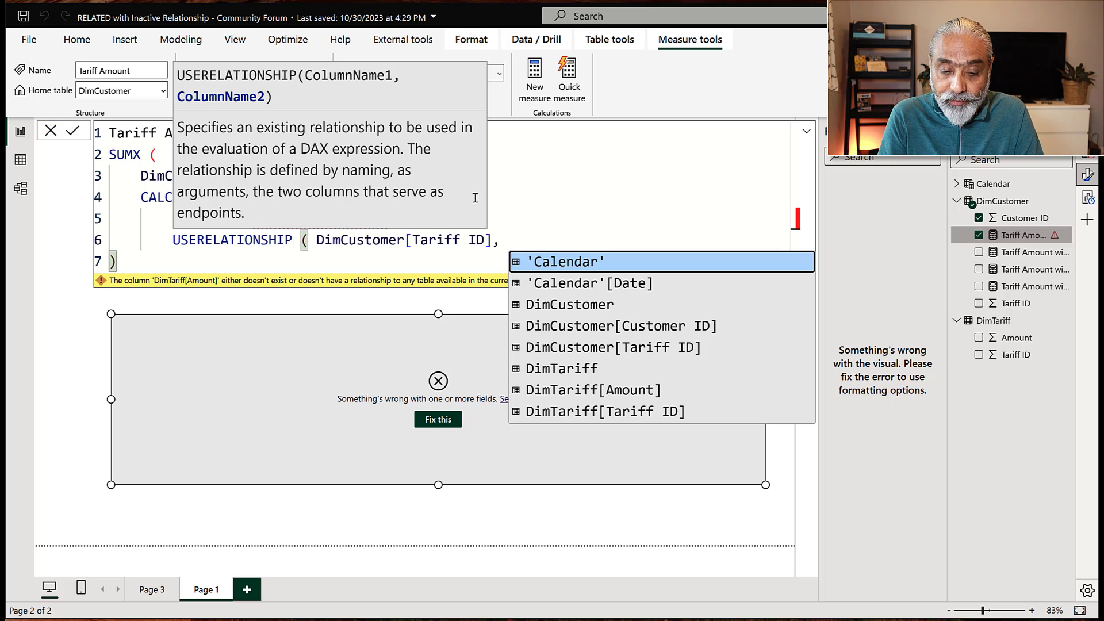
# Add DimTariff[Tariff ID] as the second USERELATIONSHIP column and close that function
pyautogui.press('Down')
pyautogui.press('Down')
pyautogui.press('Down')
pyautogui.press('Down')
pyautogui.press('Down')
pyautogui.press('Down')
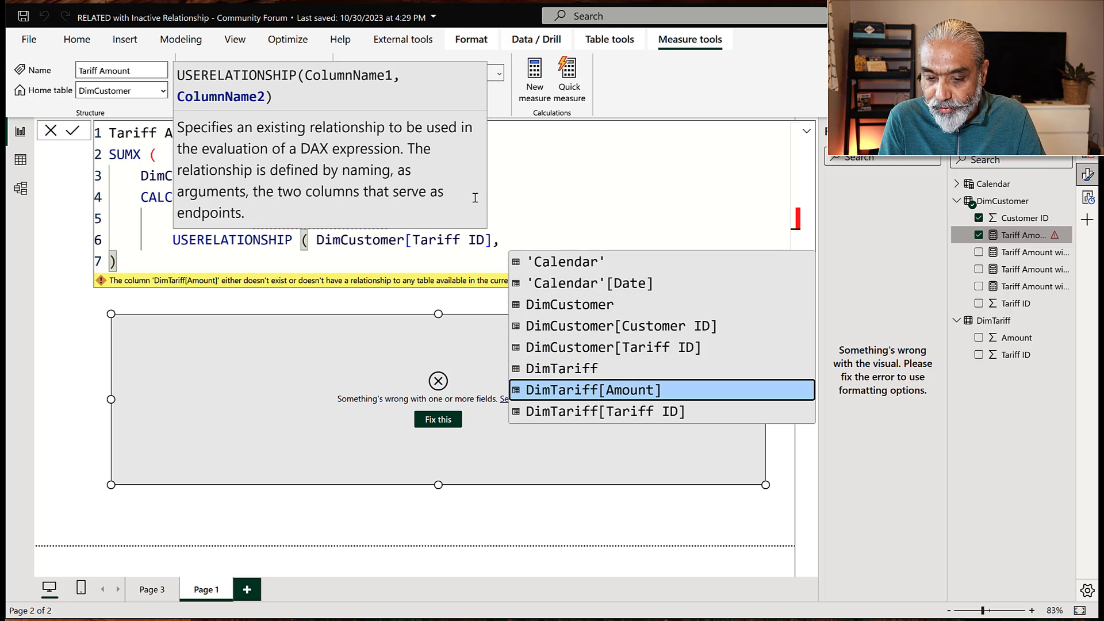
pyautogui.press('Down')
pyautogui.press('Tab')
pyautogui.write(')')
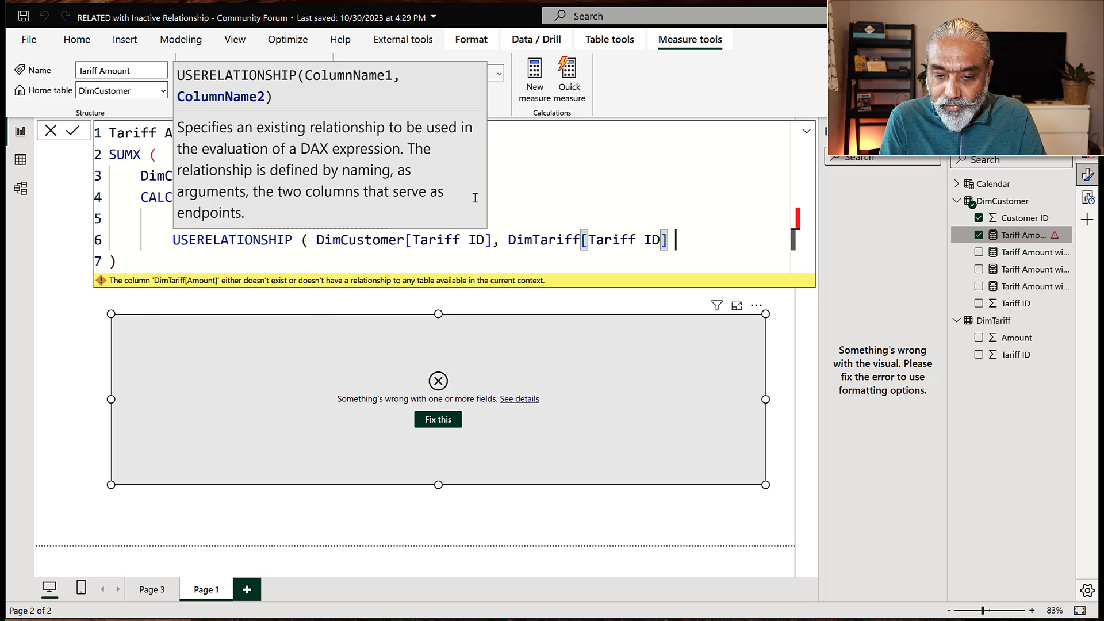
# Close the inner CALCULATE on its own line, commit the Tariff Amount measure and view the visual's error details
pyautogui.press('Return')
pyautogui.write(')')
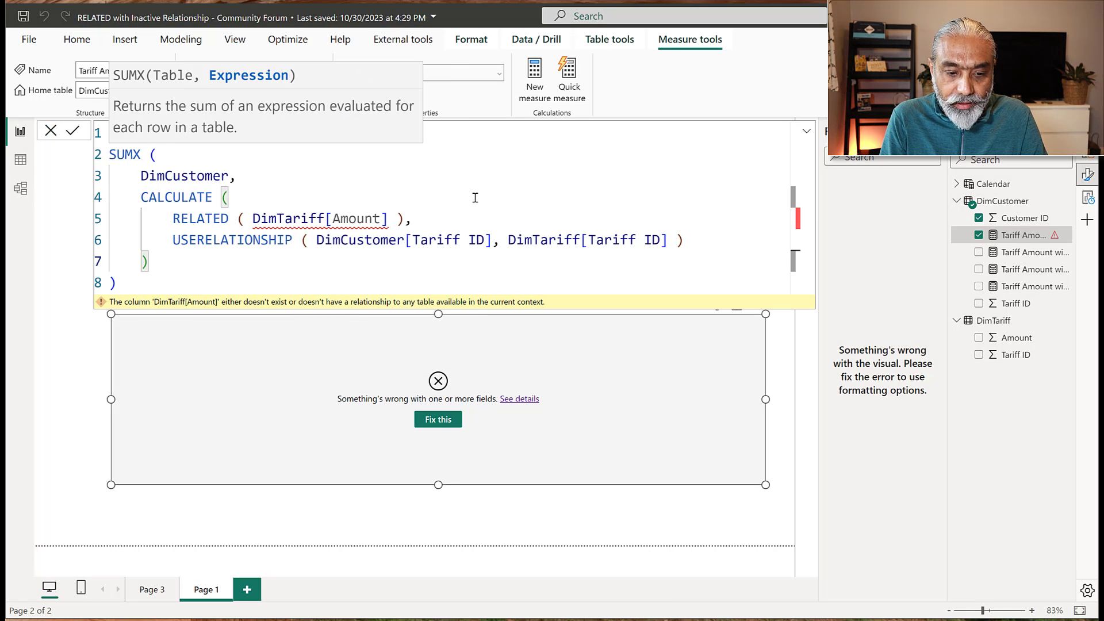
pyautogui.press('Return')
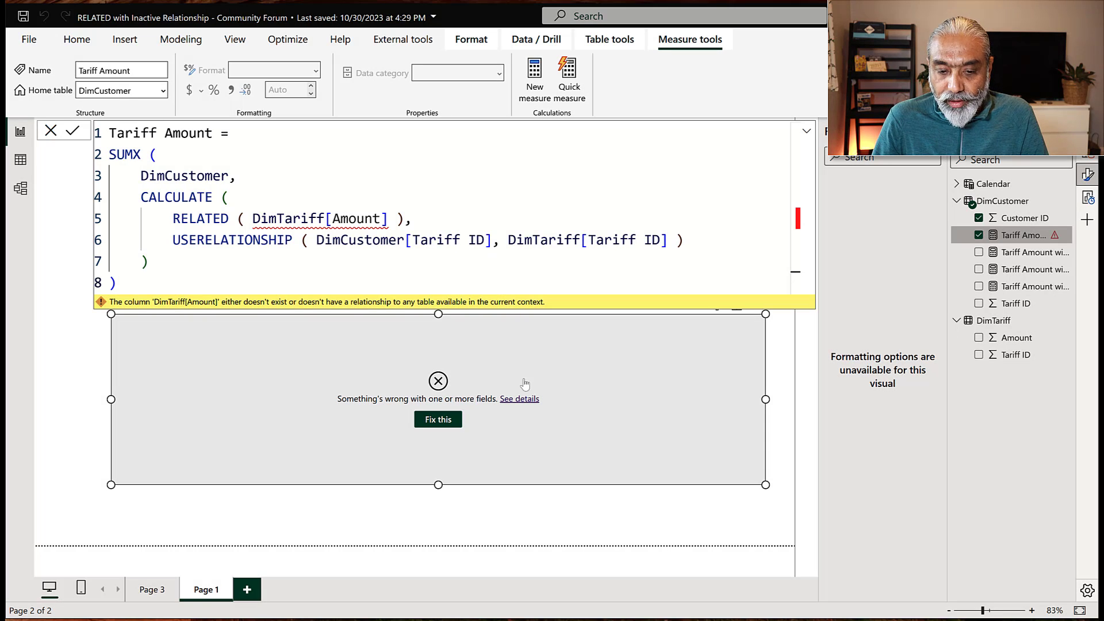
pyautogui.click(527, 399)
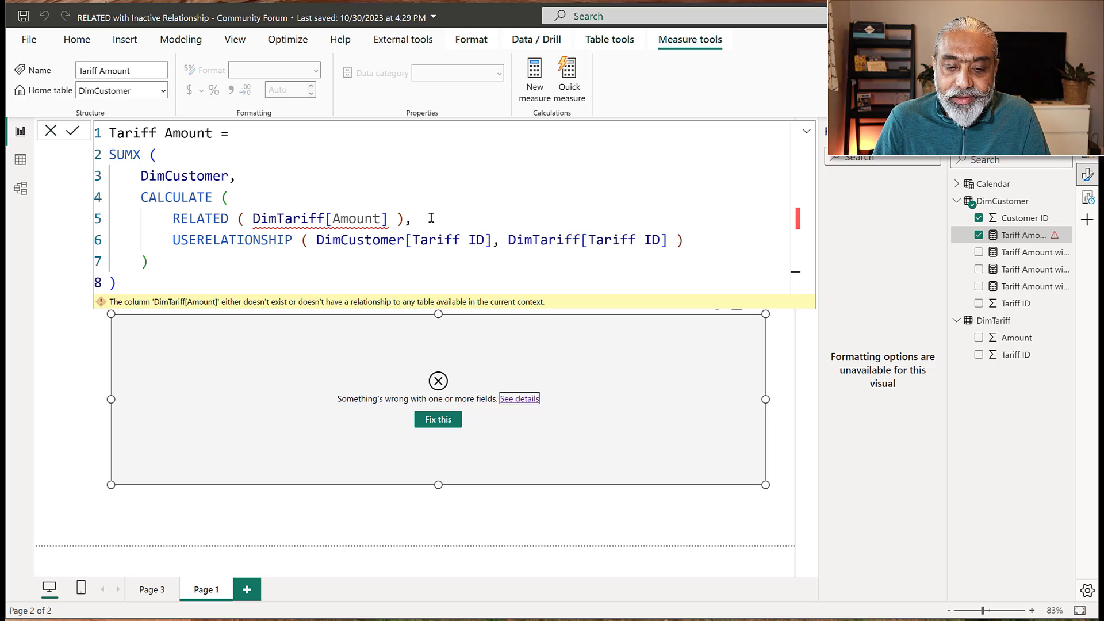
# Remove the CALCULATE line and the comma after RELATED, and realign RELATED ( DimTariff[Amount] ) directly under DimCustomer
pyautogui.click(431, 218)
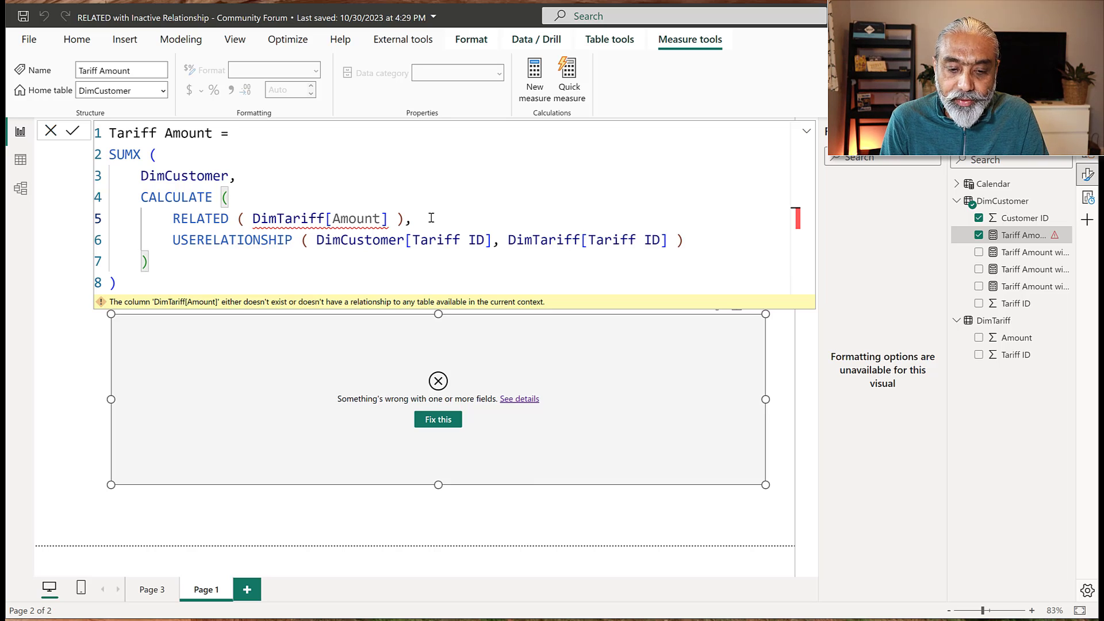
pyautogui.press('BackSpace')
pyautogui.press('Up')
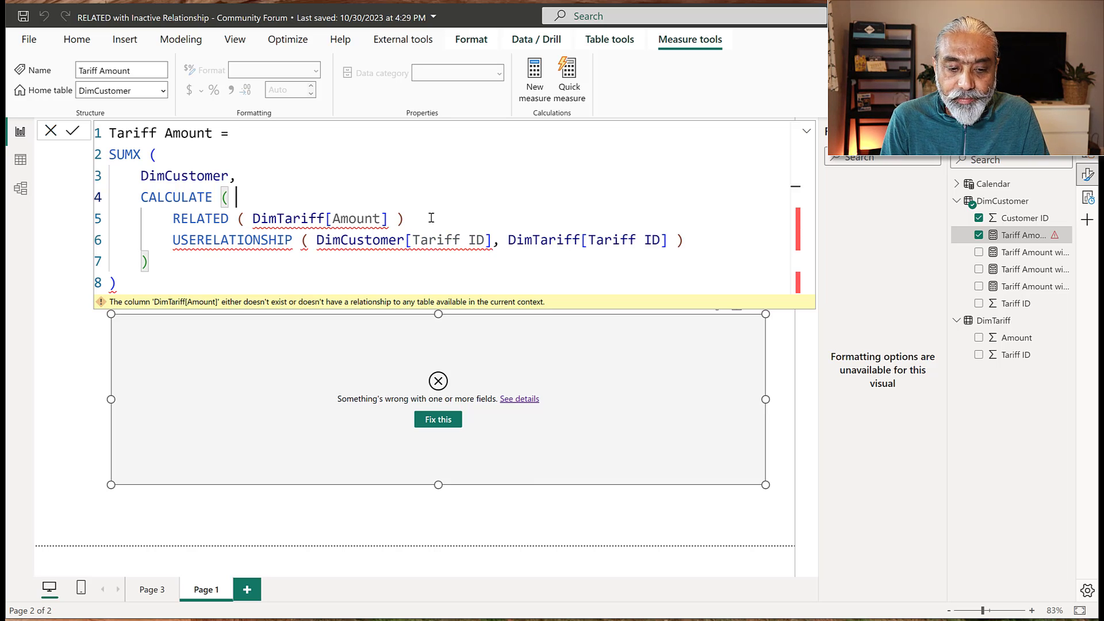
pyautogui.hotkey('ctrl', 'shift', 'Left')
pyautogui.hotkey('ctrl', 'shift', 'Left')
pyautogui.hotkey('ctrl', 'shift', 'Left')
pyautogui.press('BackSpace')
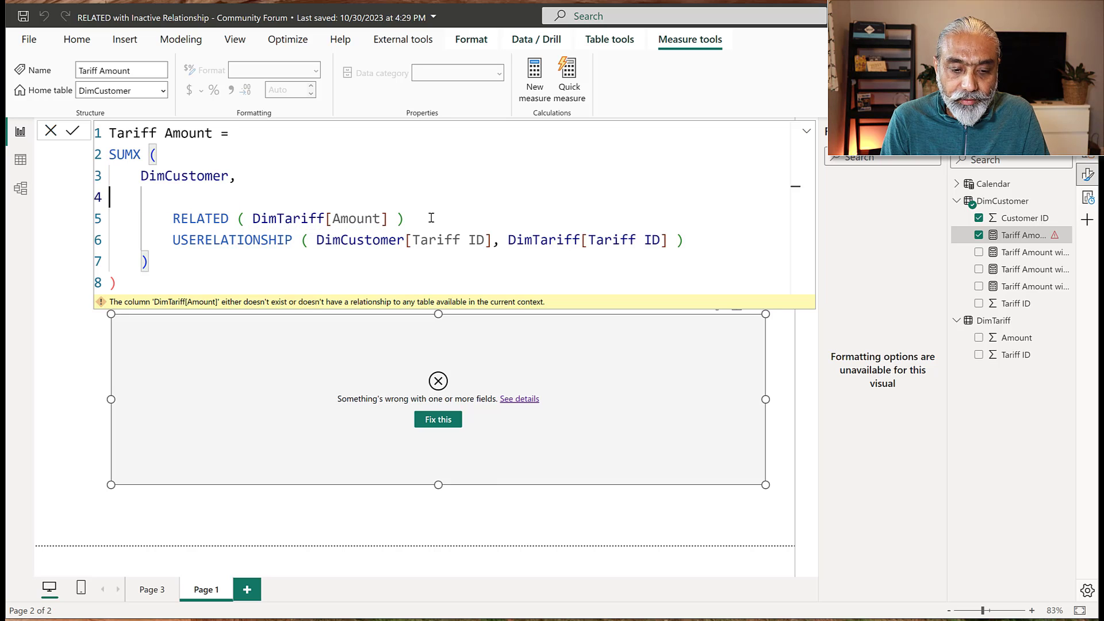
pyautogui.press('Delete')
pyautogui.hotkey('ctrl', 'shift', 'Right')
pyautogui.hotkey('ctrl', 'shift', 'Left')
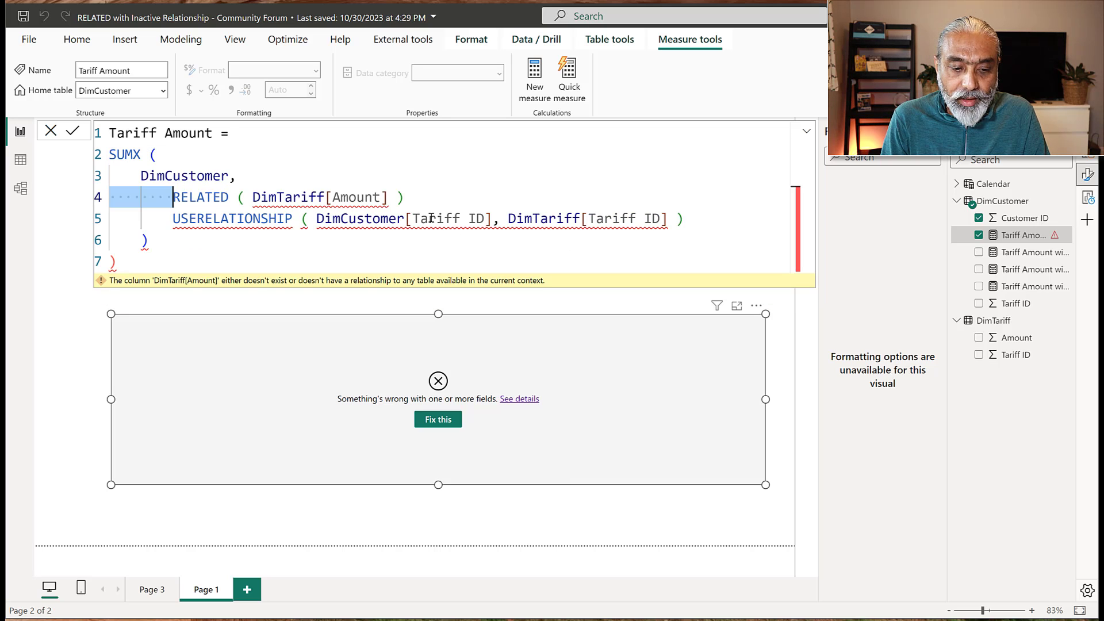
pyautogui.press('BackSpace')
pyautogui.press('Tab')
# Delete the USERELATIONSHIP line and the extra closing parenthesis from the SUMX formula
pyautogui.press('Down')
pyautogui.press('Down')
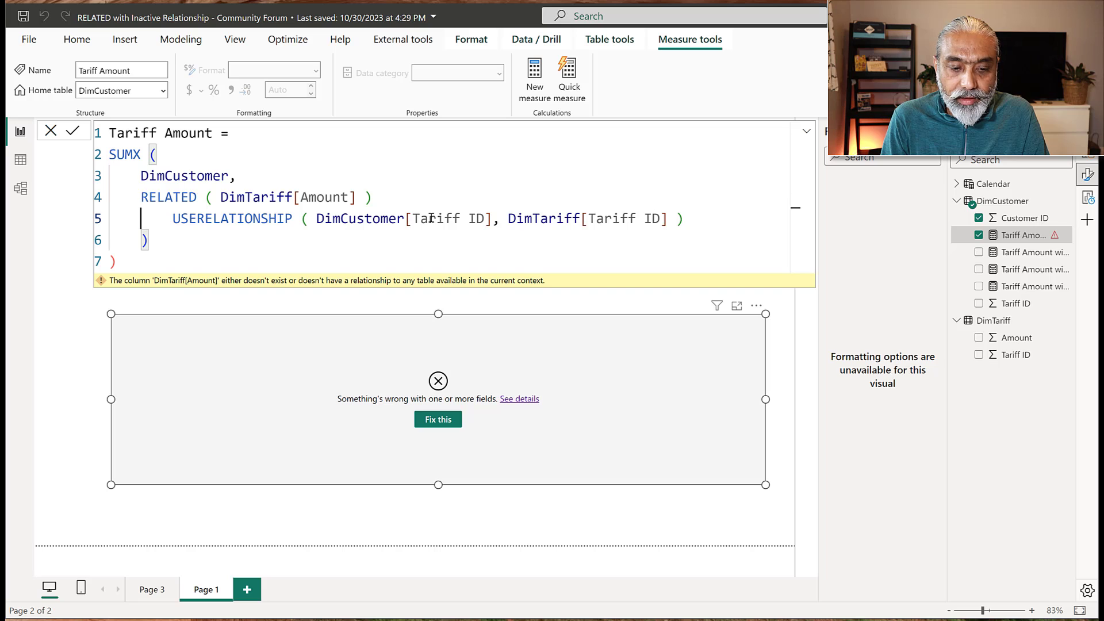
pyautogui.hotkey('shift', 'Up')
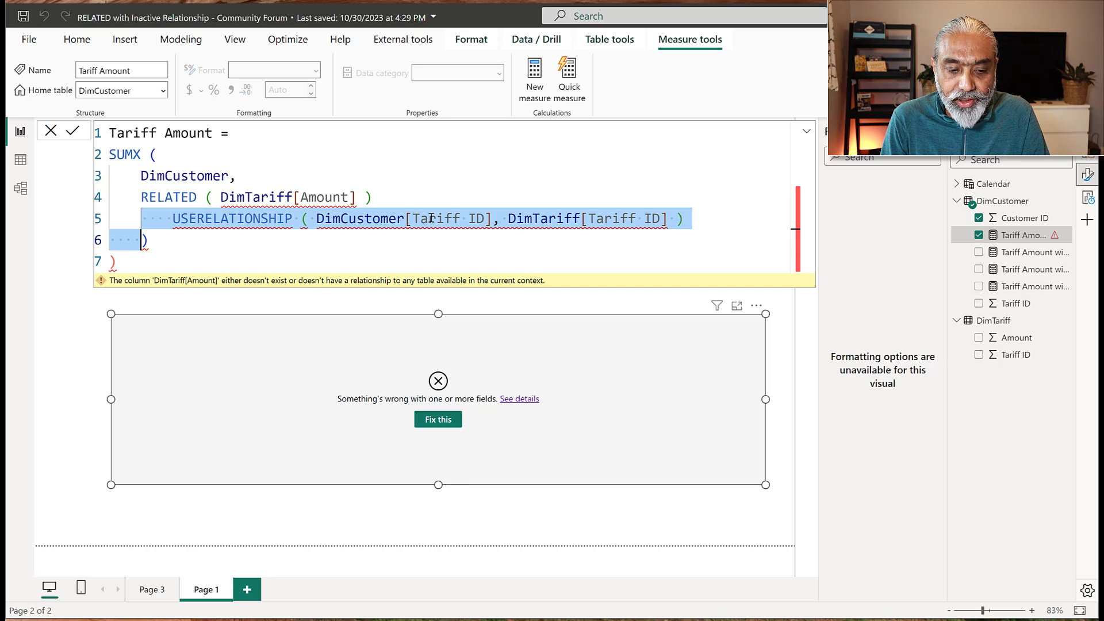
pyautogui.hotkey('shift', 'Down')
pyautogui.press('BackSpace')
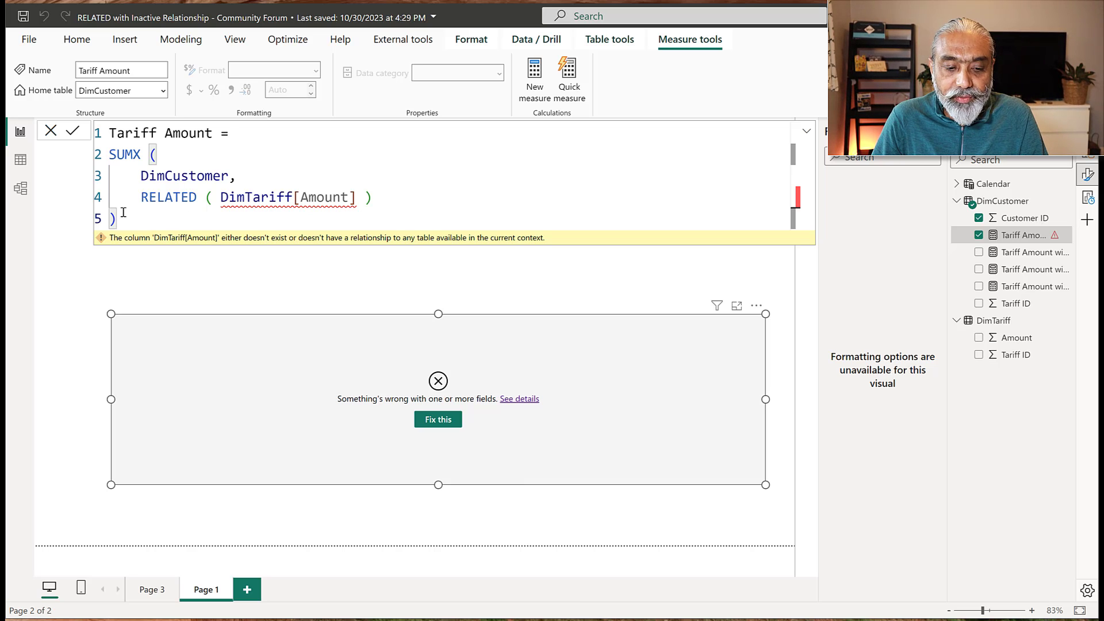
# Indent the whole SUMX block and open a CALCULATE function around it on a new line above
pyautogui.moveTo(118, 219); pyautogui.dragTo(109, 153)
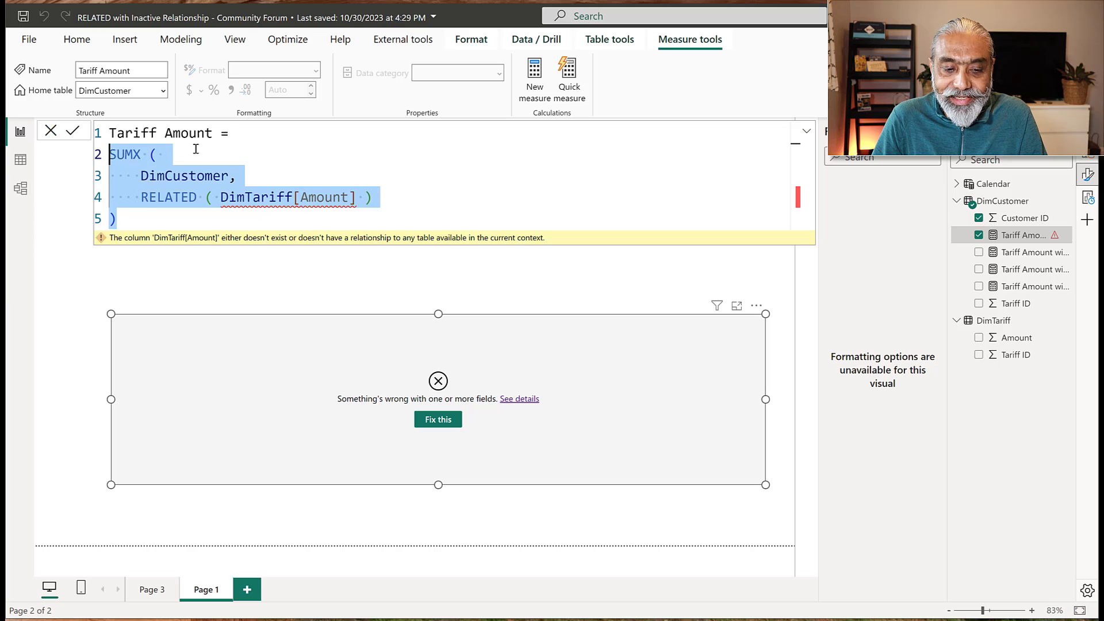
pyautogui.press('Tab')
pyautogui.click(282, 141)
pyautogui.press('Return')
pyautogui.write('CALCUL')
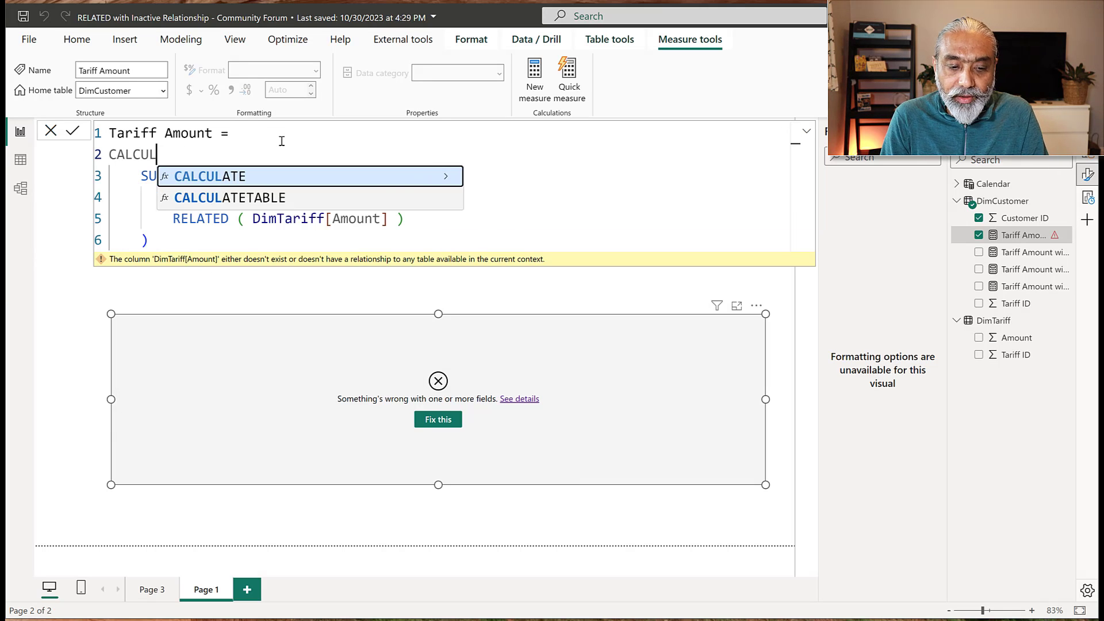
pyautogui.press('Tab')
pyautogui.write('(')
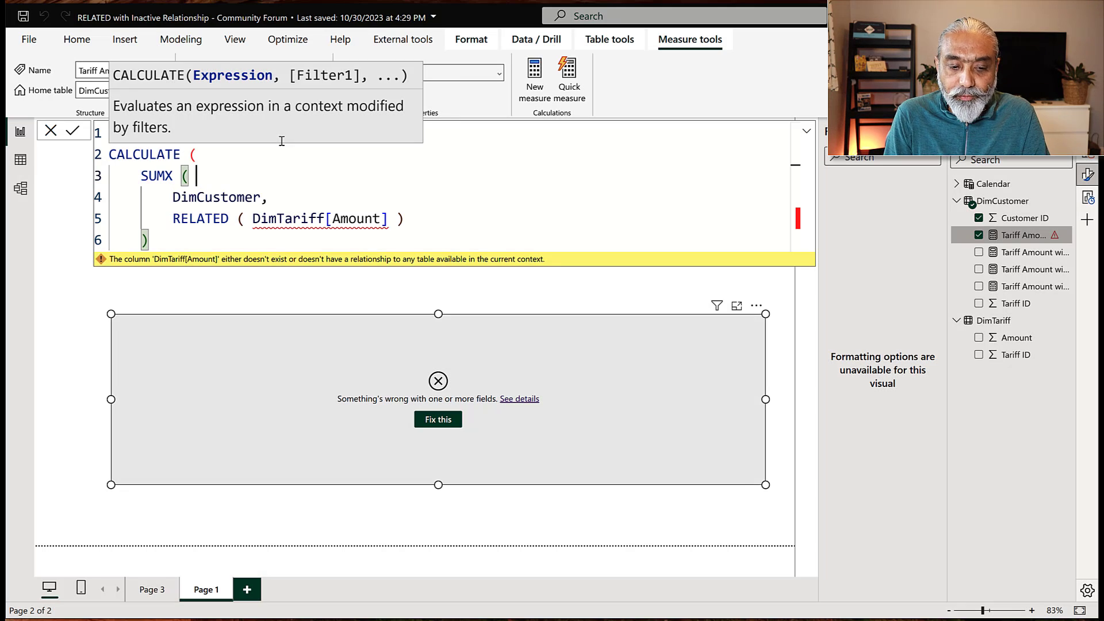
# Add a comma after the SUMX block's closing parenthesis and start a new line for the CALCULATE filter
pyautogui.press('Down')
pyautogui.press('Down')
pyautogui.press('Down')
pyautogui.press('Down')
pyautogui.press('Return')
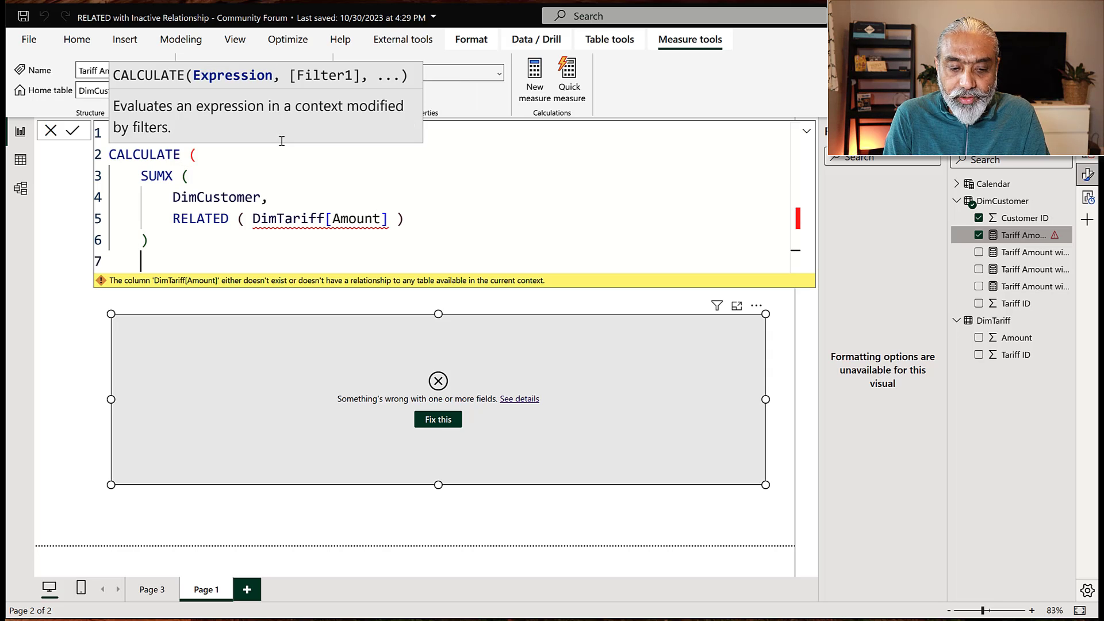
pyautogui.press('BackSpace')
pyautogui.press('Left')
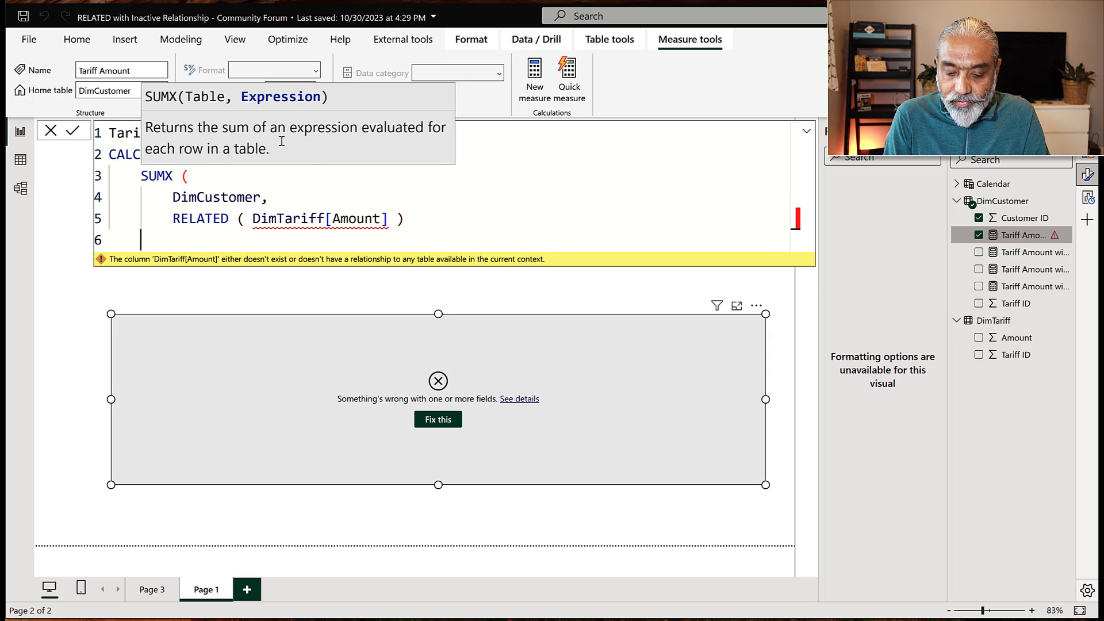
pyautogui.press('Right')
pyautogui.press('Return')
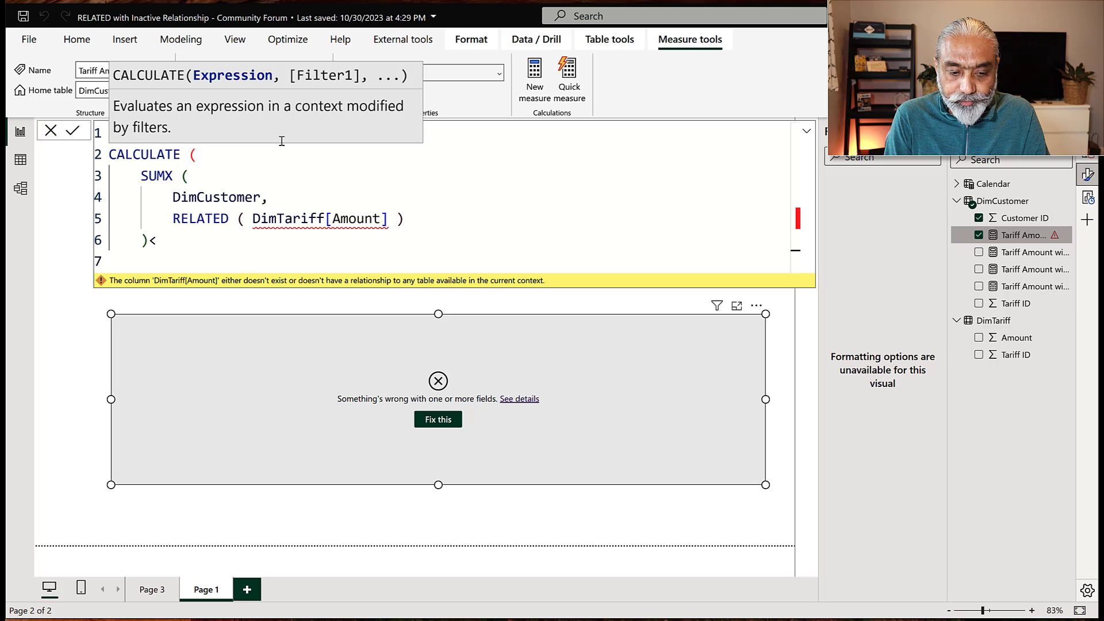
pyautogui.press('BackSpace')
pyautogui.write(',')
pyautogui.press('Return')
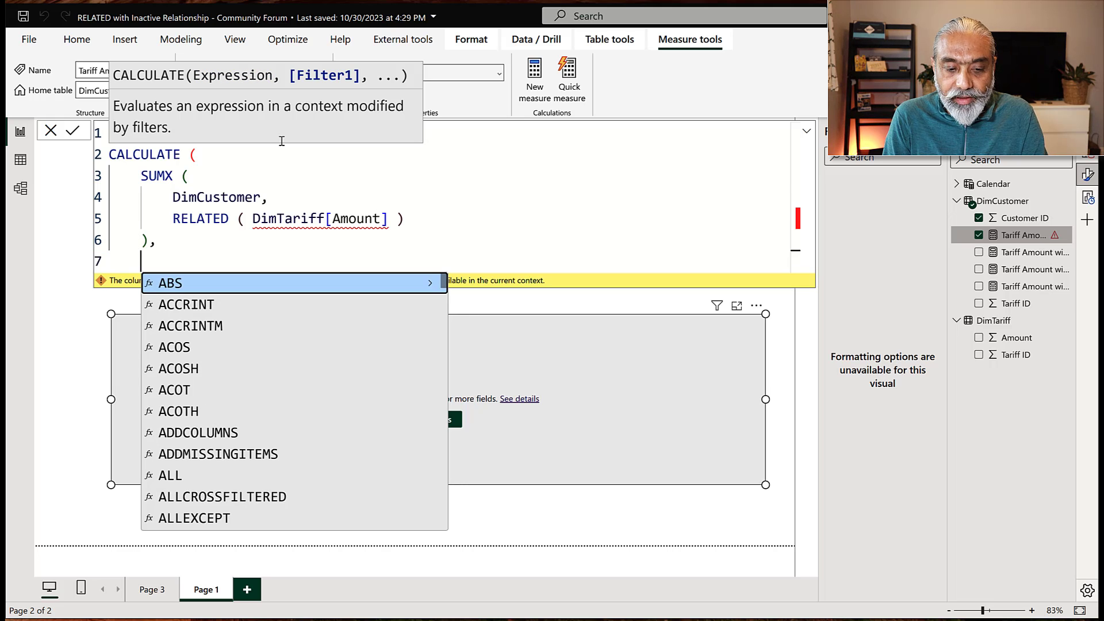
# Begin a USERELATIONSHIP function as the CALCULATE filter with DimCustomer[Tariff ID] as its first column
pyautogui.write('USE')
pyautogui.press('Down')
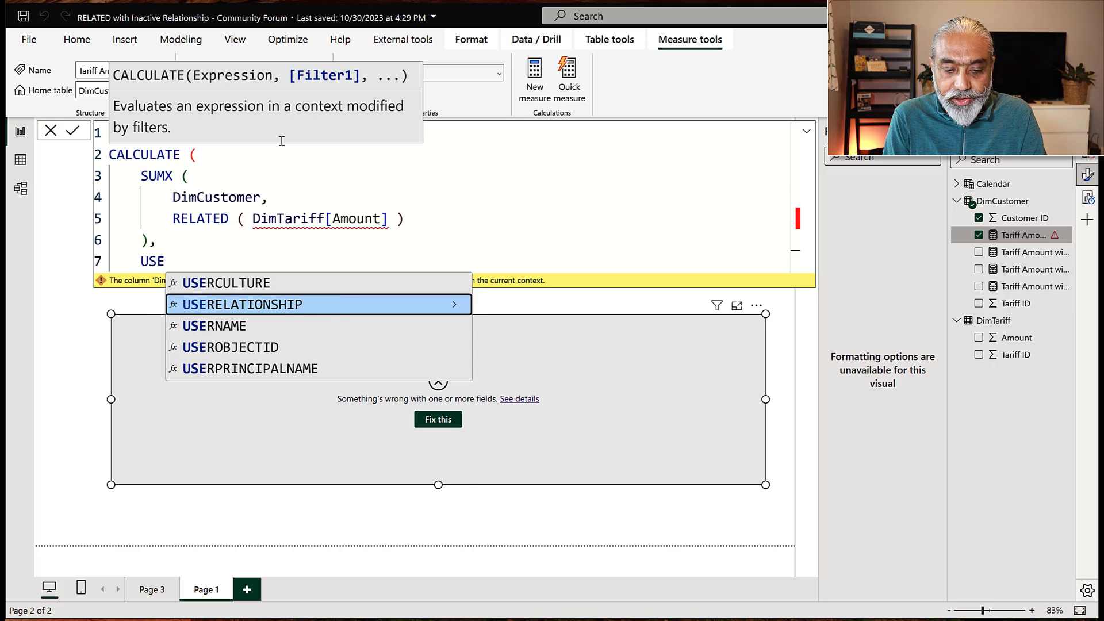
pyautogui.press('Tab')
pyautogui.write('Tari')
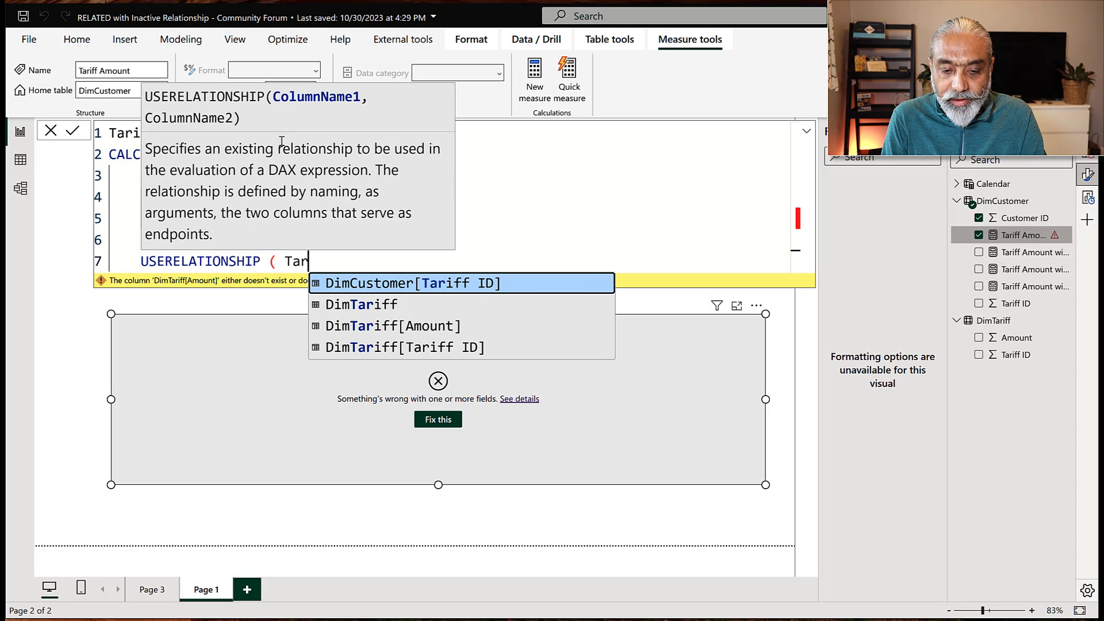
pyautogui.press('Tab')
# Add DimTariff[Tariff ID] as the second USERELATIONSHIP column and close that function's parenthesis
pyautogui.write(', DimTar')
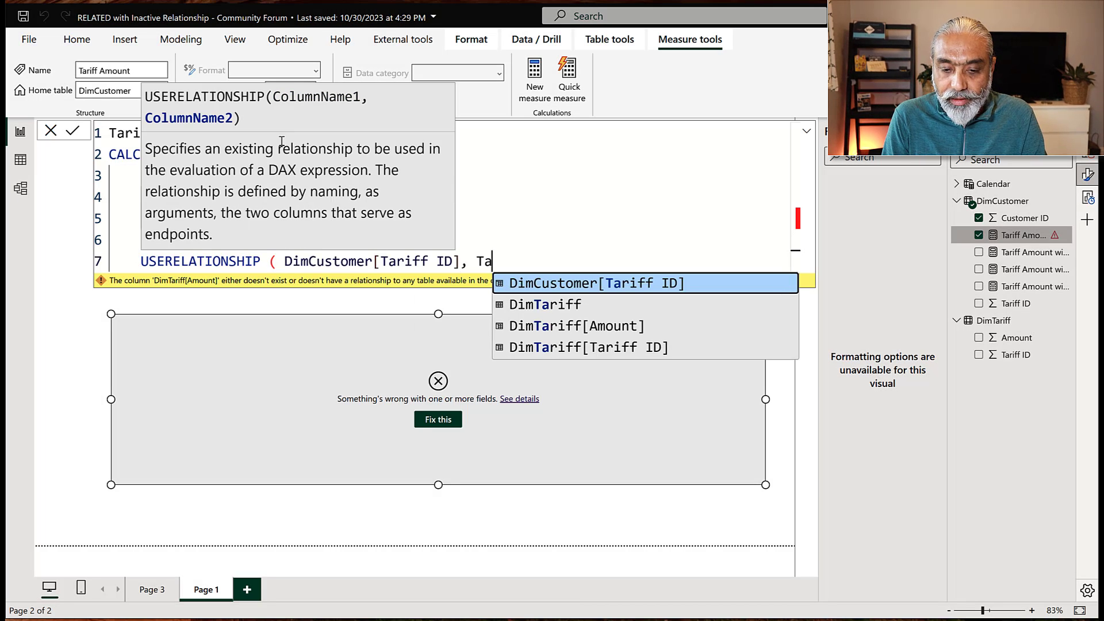
pyautogui.write('i')
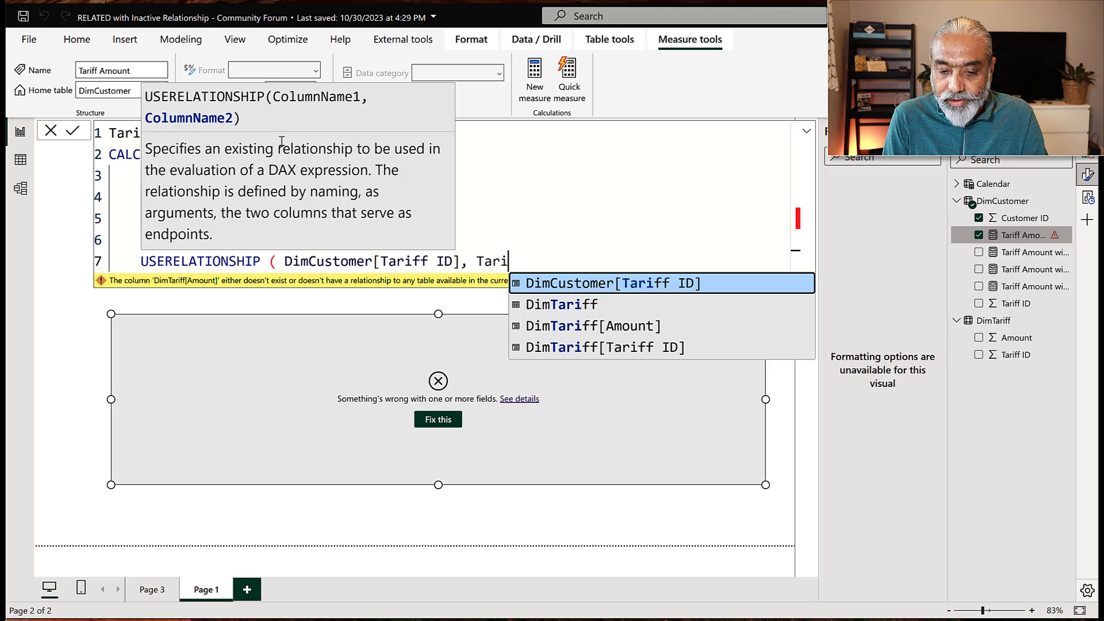
pyautogui.press('Down')
pyautogui.press('Down')
pyautogui.press('Down')
pyautogui.press('Tab')
pyautogui.write(')')
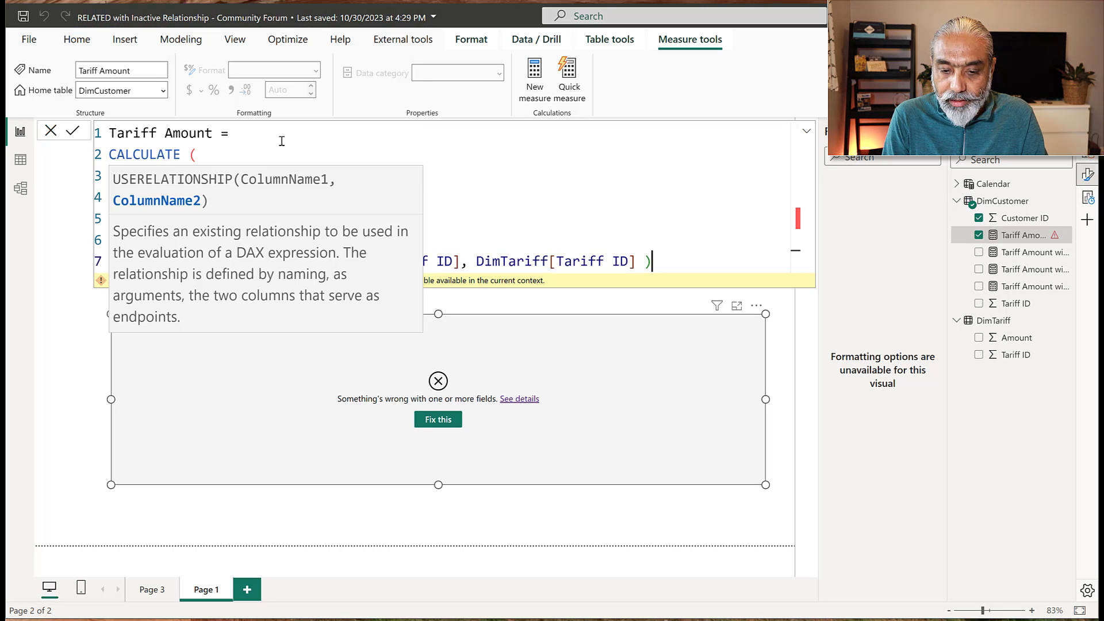
# Close the CALCULATE function on a new line and commit the Tariff Amount measure
pyautogui.press('Return')
pyautogui.write(')')
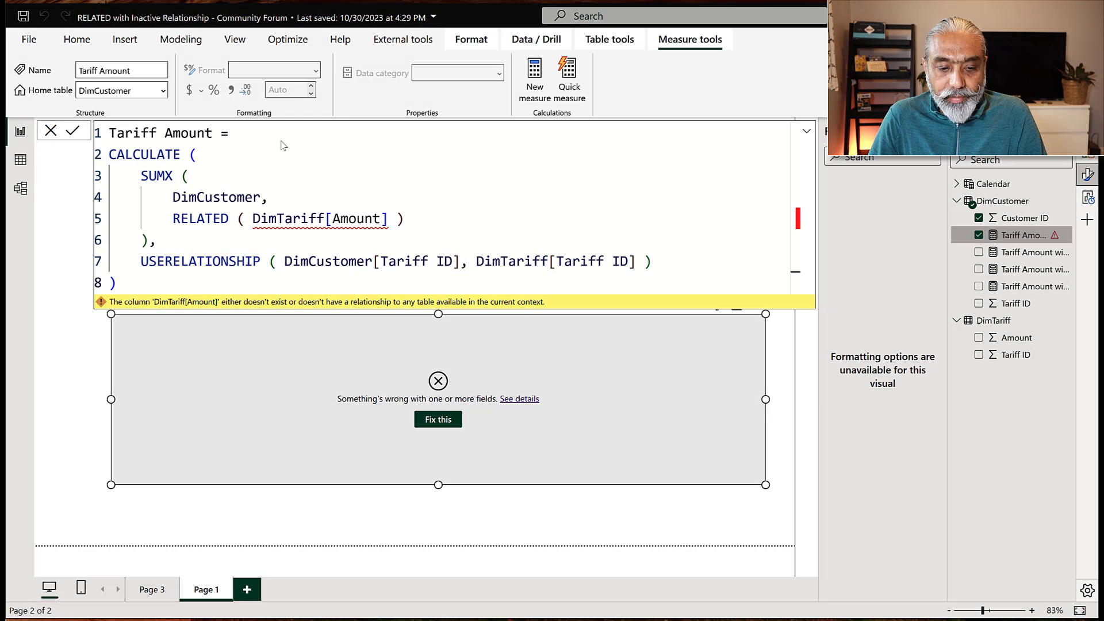
pyautogui.click(498, 364)
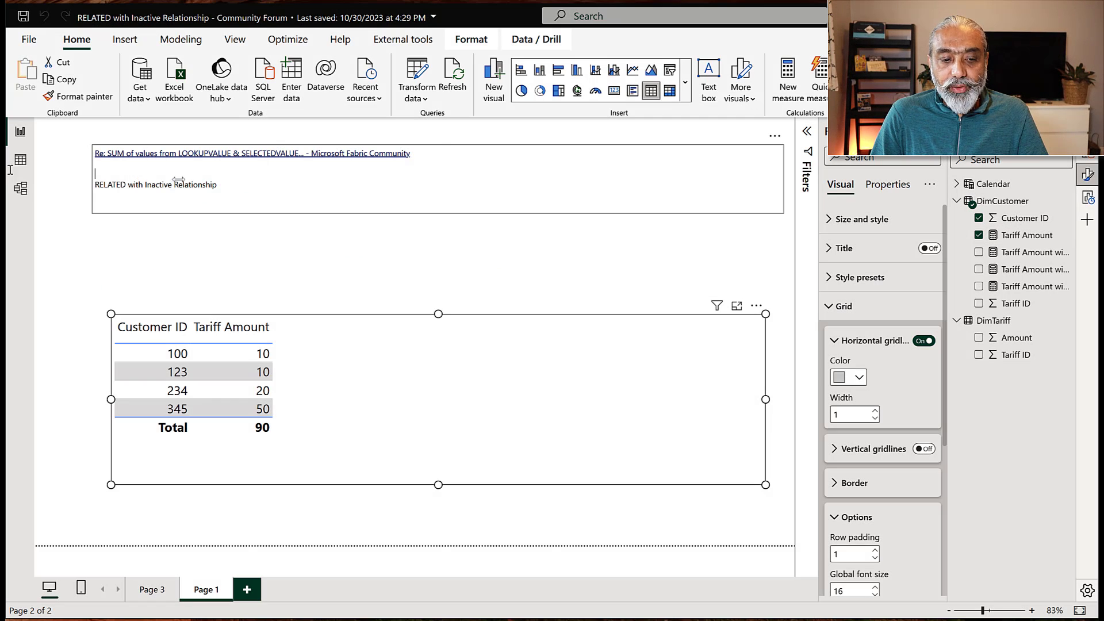
pyautogui.click(130, 176)
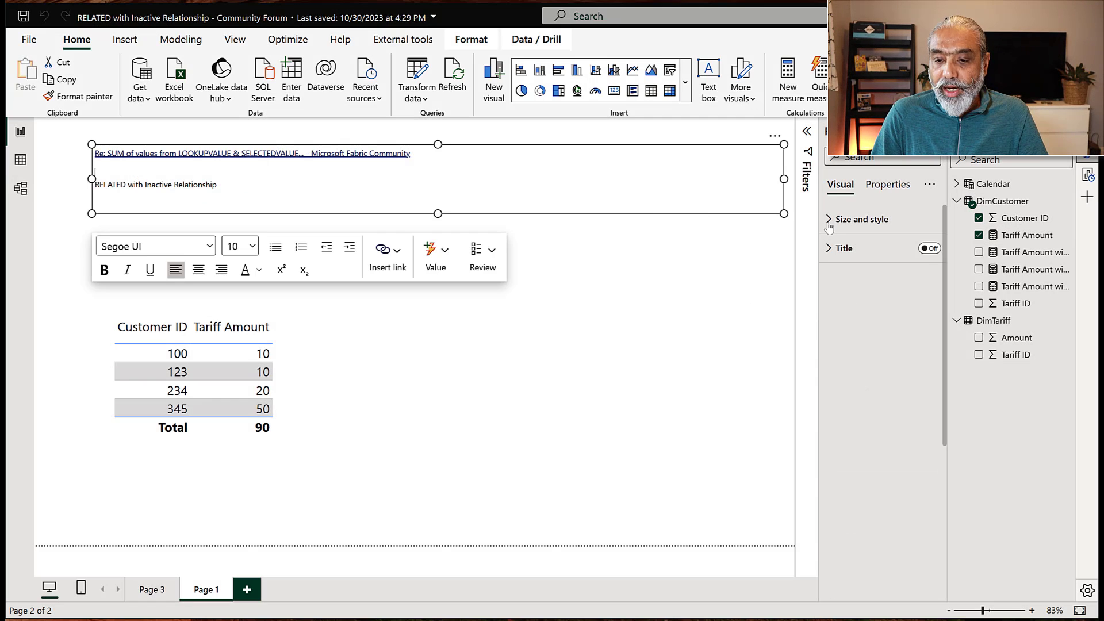
# Reopen the Tariff Amount measure and examine how SUMX, RELATED ( DimTariff[Amount] ) and USERELATIONSHIP work together inside CALCULATE
pyautogui.click(1029, 240)
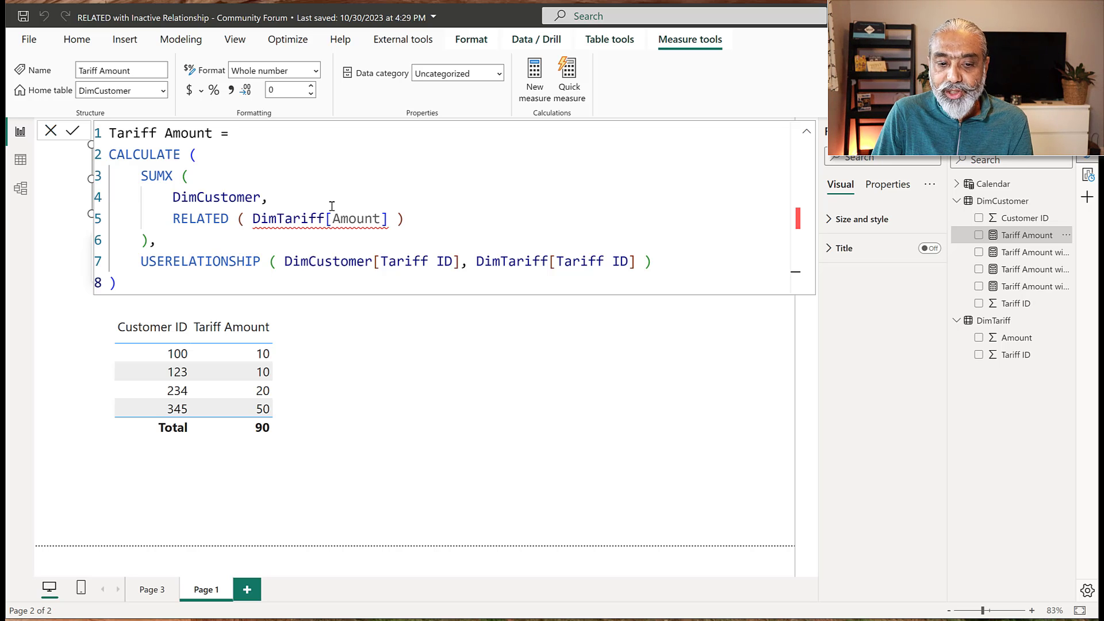
pyautogui.click(332, 206)
pyautogui.moveTo(332, 206)
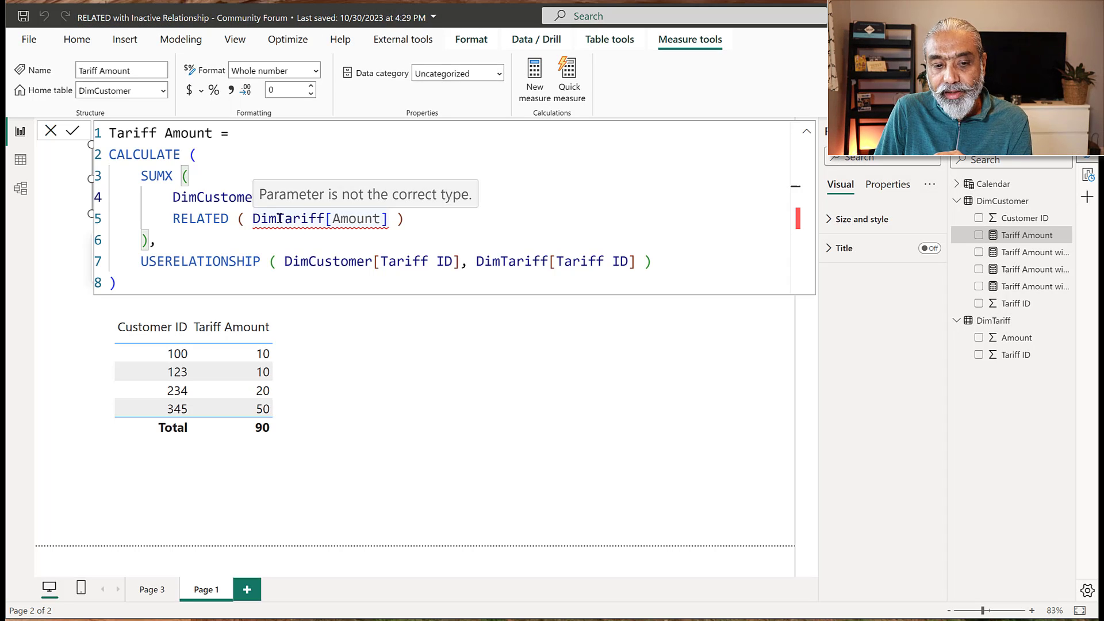
pyautogui.moveTo(141, 176); pyautogui.dragTo(172, 219)
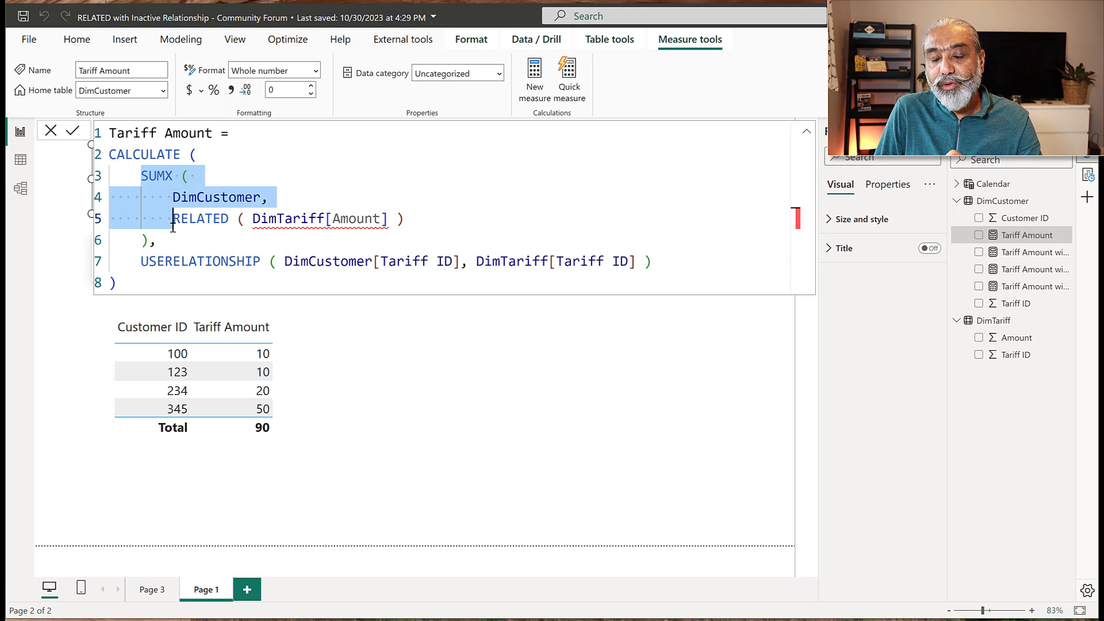
pyautogui.moveTo(172, 261); pyautogui.dragTo(263, 263)
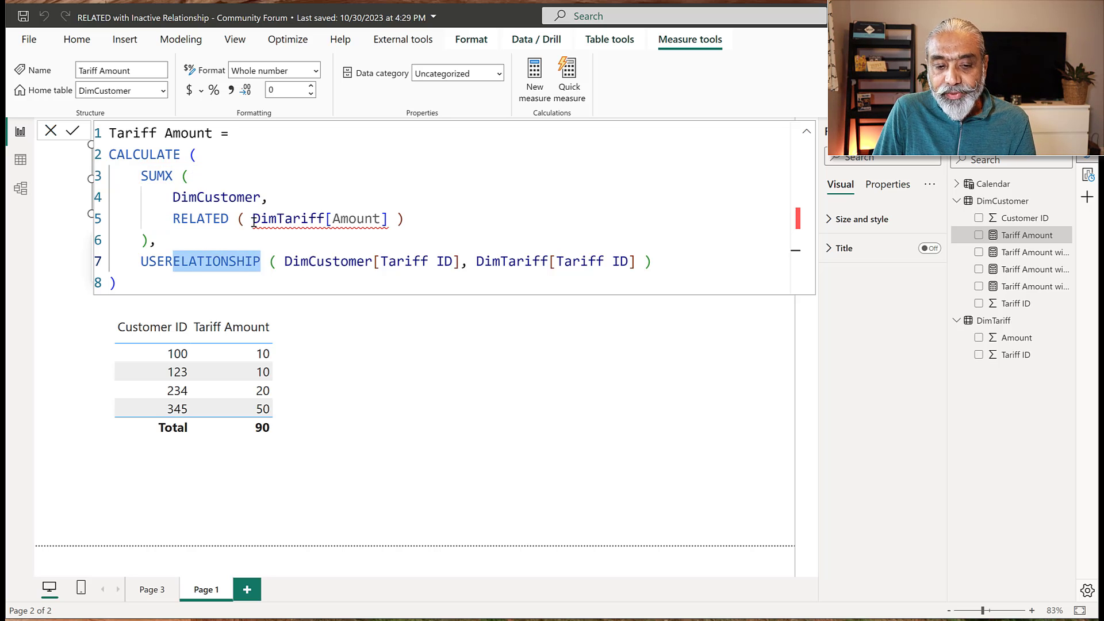
pyautogui.moveTo(253, 220); pyautogui.dragTo(391, 227)
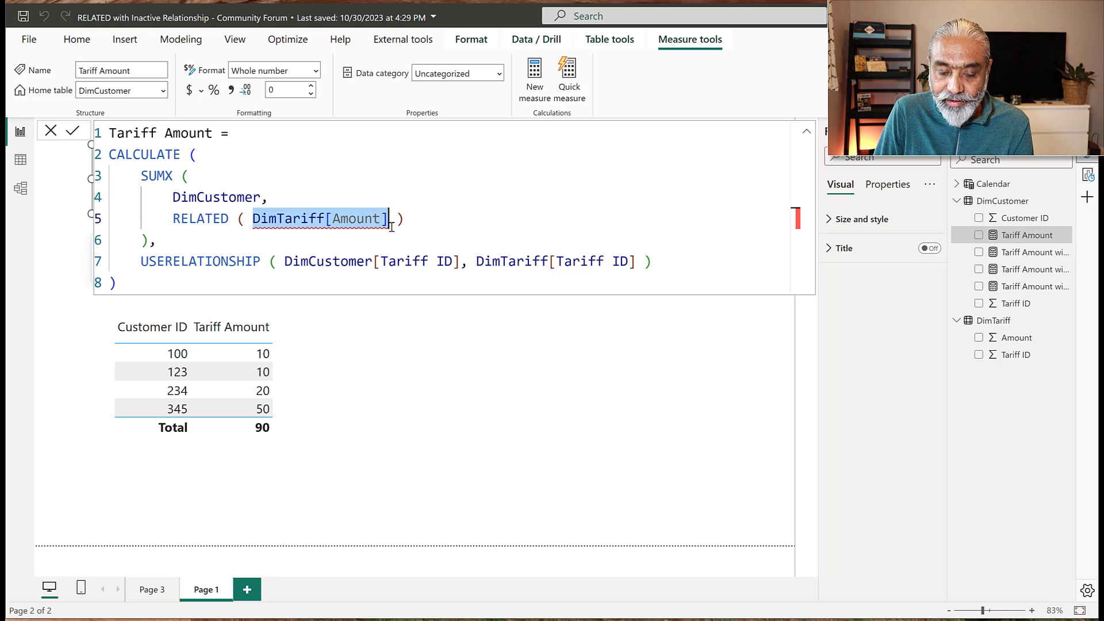
pyautogui.moveTo(300, 223)
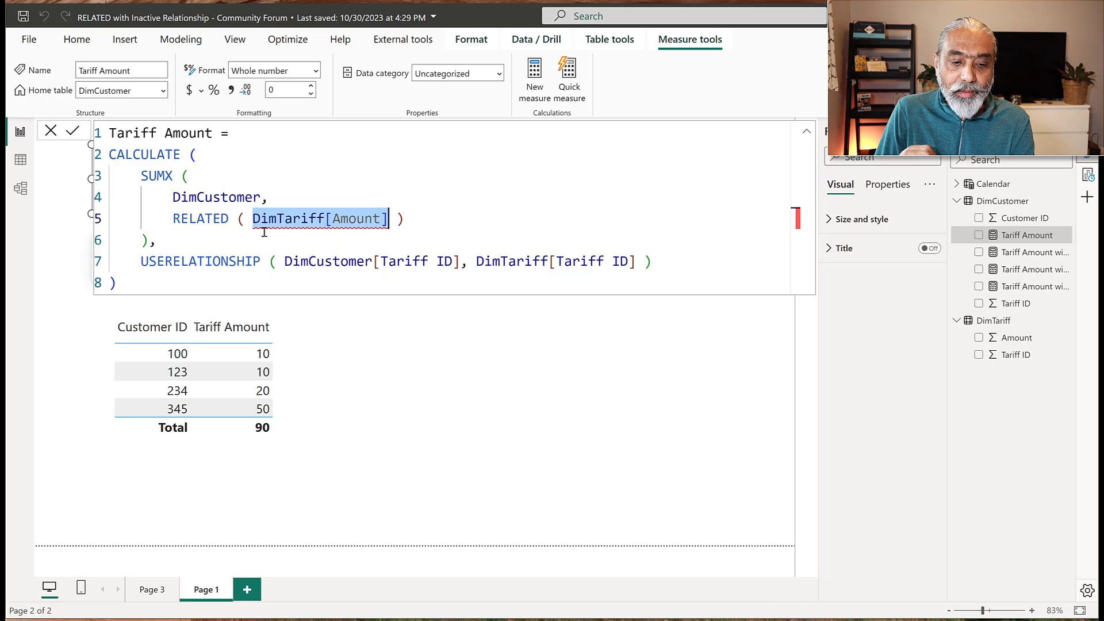
pyautogui.moveTo(149, 261); pyautogui.dragTo(221, 262)
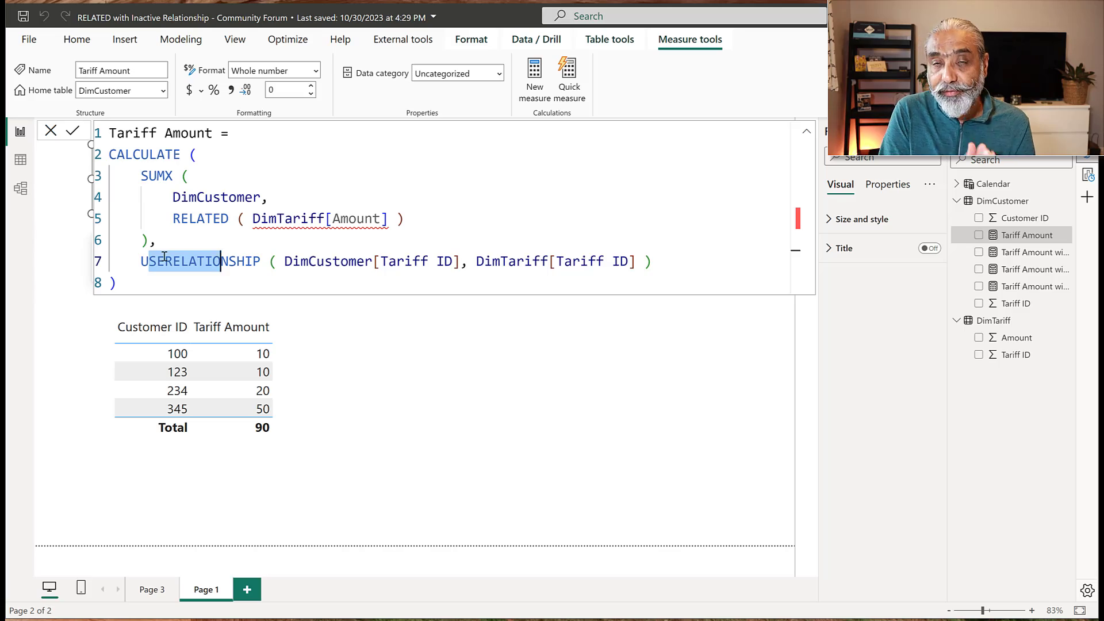